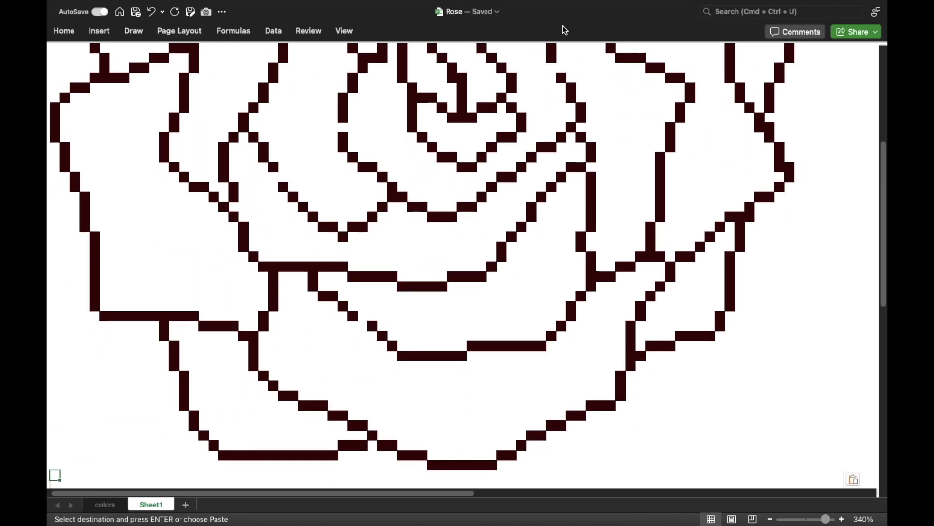
Step: Paste red fill across the top edge of the upper petal
{"action": "key", "text": "ctrl+Home"}
{"action": "key", "text": "Right"}
{"action": "key", "text": "Right"}
{"action": "key", "text": "Right"}
{"action": "key", "text": "Down"}
{"action": "key", "text": "Right"}
{"action": "key", "text": "Right"}
{"action": "key", "text": "Right"}
{"action": "key", "text": "ctrl+v"}
{"action": "key", "text": "Right"}
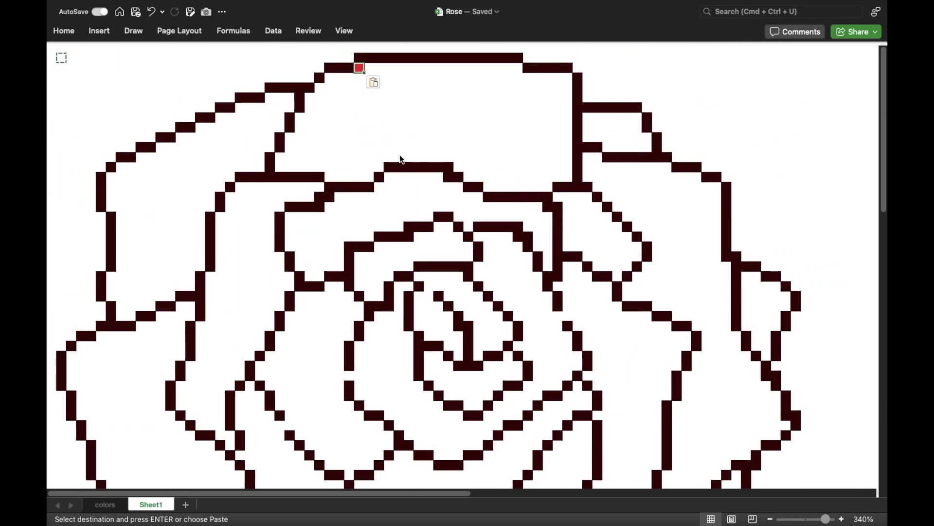
{"action": "key", "text": "ctrl+v"}
{"action": "key", "text": "Right"}
{"action": "key", "text": "ctrl+v"}
{"action": "key", "text": "Right"}
{"action": "key", "text": "ctrl+v"}
{"action": "key", "text": "Right"}
{"action": "key", "text": "ctrl+v"}
{"action": "key", "text": "Right"}
{"action": "key", "text": "ctrl+v"}
{"action": "key", "text": "Right"}
{"action": "key", "text": "ctrl+v"}
{"action": "key", "text": "Right"}
{"action": "key", "text": "ctrl+v"}
{"action": "key", "text": "Right"}
{"action": "key", "text": "ctrl+v"}
{"action": "key", "text": "Right"}
{"action": "key", "text": "ctrl+v"}
{"action": "key", "text": "Right"}
{"action": "key", "text": "ctrl+v"}
{"action": "key", "text": "Right"}
{"action": "key", "text": "ctrl+v"}
{"action": "key", "text": "Right"}
{"action": "key", "text": "ctrl+v"}
{"action": "key", "text": "Right"}
{"action": "key", "text": "ctrl+v"}
{"action": "key", "text": "Right"}
{"action": "key", "text": "ctrl+v"}
{"action": "key", "text": "Right"}
{"action": "key", "text": "ctrl+v"}
{"action": "key", "text": "Down"}
{"action": "key", "text": "Right"}
{"action": "key", "text": "Right"}
{"action": "key", "text": "Right"}
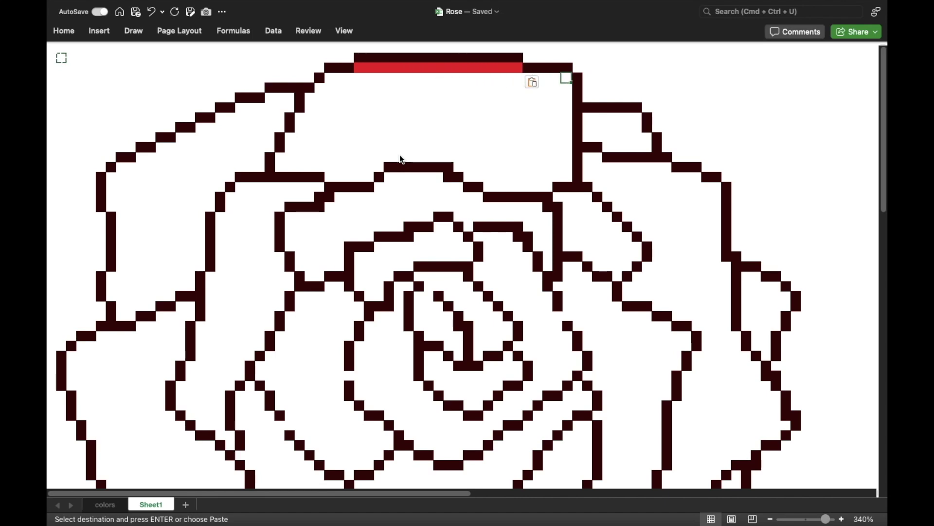
{"action": "key", "text": "shift+Left"}
{"action": "key", "text": "shift+Left"}
{"action": "key", "text": "shift+Left"}
Step: Fill the next two rows of the top petal with red
{"action": "key", "text": "shift+Left"}
{"action": "key", "text": "shift+Left"}
{"action": "key", "text": "shift+Left"}
{"action": "key", "text": "ctrl+v"}
{"action": "key", "text": "Down"}
{"action": "key", "text": "shift+Left"}
{"action": "key", "text": "shift+Left"}
{"action": "key", "text": "shift+Left"}
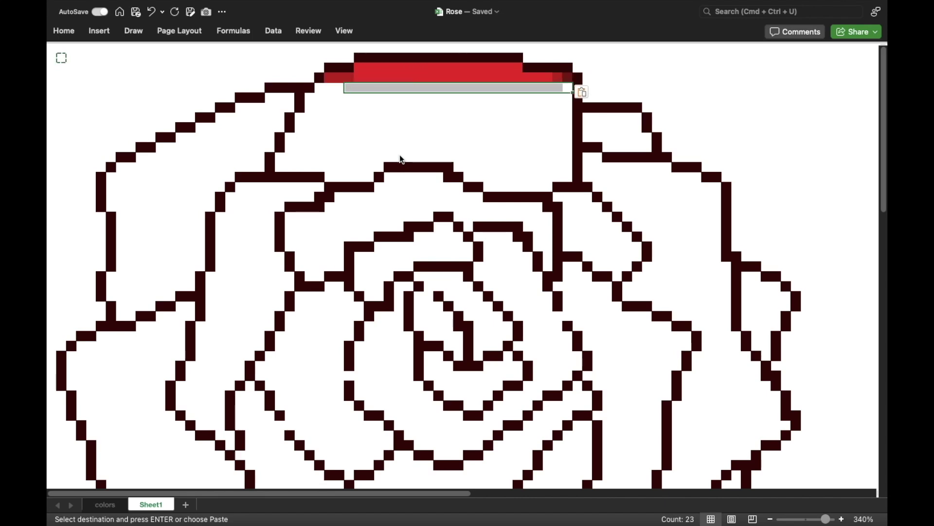
{"action": "key", "text": "shift+Left"}
{"action": "key", "text": "shift+Left"}
{"action": "key", "text": "shift+Left"}
{"action": "key", "text": "ctrl+v"}
{"action": "key", "text": "Down"}
{"action": "key", "text": "shift+Left"}
{"action": "key", "text": "shift+Left"}
{"action": "key", "text": "shift+Left"}
{"action": "key", "text": "shift+Left"}
{"action": "key", "text": "shift+Left"}
{"action": "key", "text": "shift+Left"}
{"action": "key", "text": "ctrl+v"}
Step: Fill further rows of the top petal in shades of red
{"action": "key", "text": "shift+Left"}
{"action": "key", "text": "shift+Left"}
{"action": "key", "text": "shift+Left"}
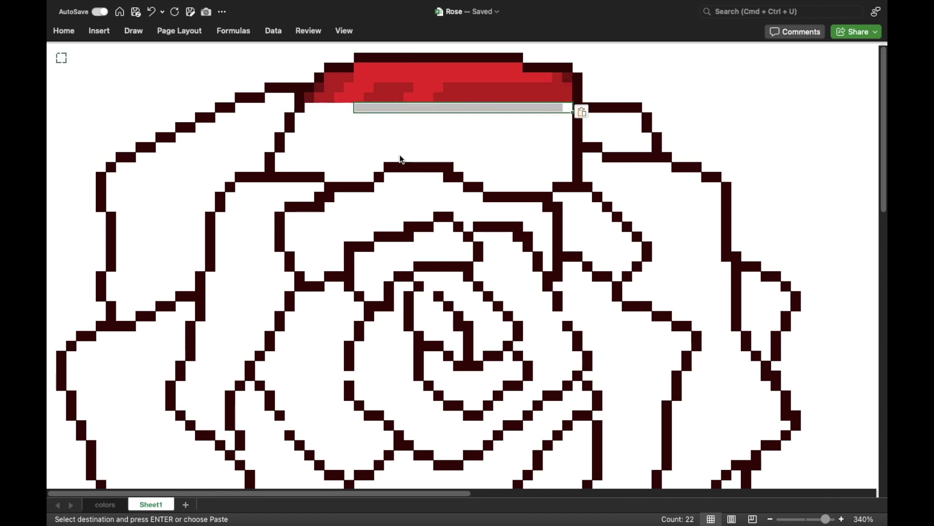
{"action": "key", "text": "shift+Left"}
{"action": "key", "text": "shift+Left"}
{"action": "key", "text": "shift+Left"}
{"action": "key", "text": "ctrl+v"}
{"action": "key", "text": "Down"}
{"action": "key", "text": "shift+Left"}
{"action": "key", "text": "shift+Left"}
{"action": "key", "text": "shift+Left"}
{"action": "key", "text": "shift+Left"}
{"action": "key", "text": "shift+Left"}
{"action": "key", "text": "ctrl+v"}
{"action": "key", "text": "Down"}
{"action": "key", "text": "shift+Left"}
{"action": "key", "text": "shift+Left"}
{"action": "key", "text": "shift+Left"}
{"action": "key", "text": "shift+Left"}
{"action": "key", "text": "shift+Left"}
{"action": "key", "text": "shift+Left"}
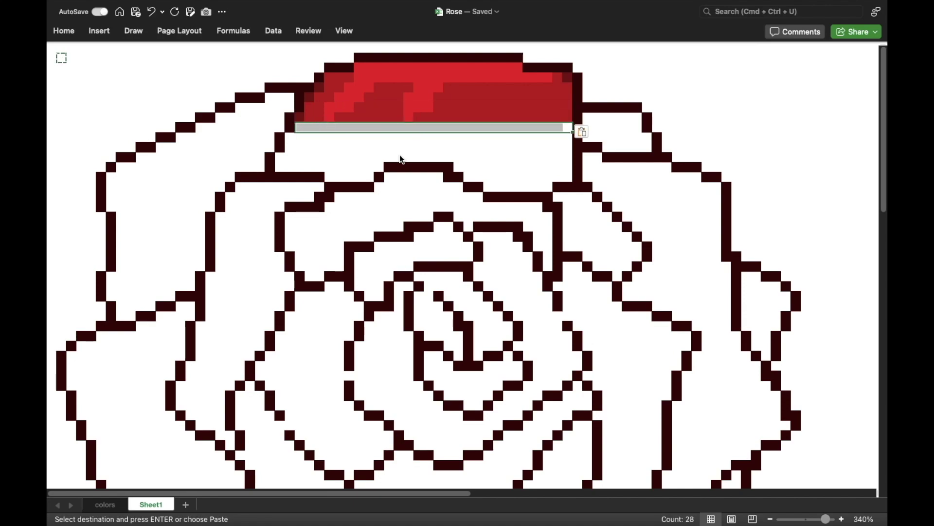
{"action": "key", "text": "ctrl+v"}
{"action": "key", "text": "Down"}
{"action": "key", "text": "shift+Left"}
{"action": "key", "text": "shift+Left"}
{"action": "key", "text": "shift+Left"}
{"action": "key", "text": "shift+Left"}
{"action": "key", "text": "shift+Left"}
{"action": "key", "text": "shift+Left"}
{"action": "key", "text": "ctrl+v"}
{"action": "key", "text": "Down"}
{"action": "key", "text": "shift+Left"}
{"action": "key", "text": "shift+Left"}
{"action": "key", "text": "shift+Left"}
Step: Fill the lower rows of the top petal, shading the bottom rows dark red
{"action": "key", "text": "shift+Left"}
{"action": "key", "text": "shift+Left"}
{"action": "key", "text": "shift+Left"}
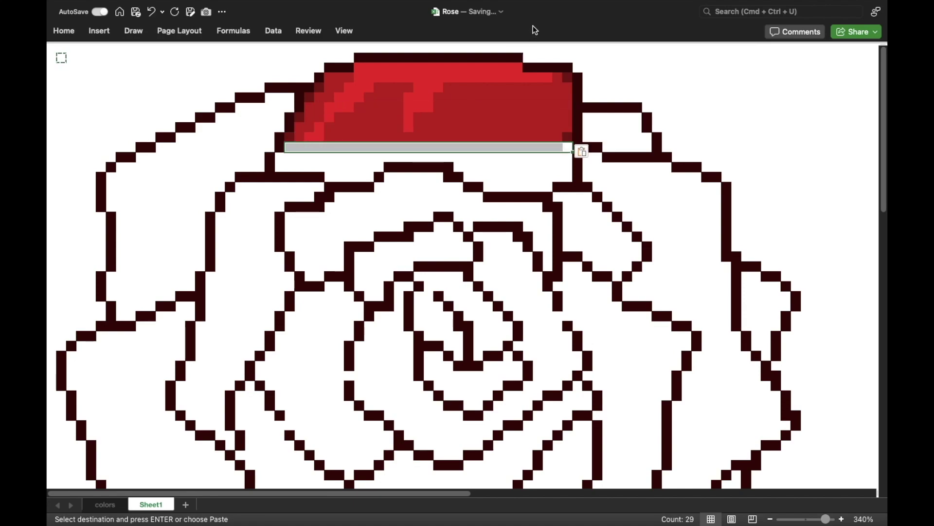
{"action": "key", "text": "ctrl+v"}
{"action": "key", "text": "Down"}
{"action": "key", "text": "shift+Left"}
{"action": "key", "text": "shift+Left"}
{"action": "key", "text": "shift+Left"}
{"action": "key", "text": "shift+Left"}
{"action": "key", "text": "shift+Left"}
{"action": "key", "text": "shift+Left"}
{"action": "key", "text": "shift+Left"}
{"action": "key", "text": "ctrl+v"}
{"action": "key", "text": "Down"}
{"action": "key", "text": "shift+Left"}
{"action": "key", "text": "shift+Left"}
{"action": "key", "text": "shift+Left"}
{"action": "key", "text": "ctrl+v"}
{"action": "key", "text": "Down"}
{"action": "key", "text": "shift+Left"}
{"action": "key", "text": "shift+Left"}
{"action": "key", "text": "shift+Left"}
{"action": "key", "text": "shift+Left"}
{"action": "key", "text": "shift+Left"}
{"action": "key", "text": "shift+Left"}
{"action": "key", "text": "ctrl+v"}
{"action": "key", "text": "Down"}
{"action": "key", "text": "shift+Left"}
{"action": "key", "text": "shift+Left"}
{"action": "key", "text": "shift+Left"}
{"action": "key", "text": "Up"}
{"action": "key", "text": "Up"}
{"action": "key", "text": "shift+Left"}
{"action": "key", "text": "shift+Left"}
{"action": "key", "text": "shift+Left"}
Step: Complete the dark red base of the top petal
{"action": "key", "text": "ctrl+v"}
{"action": "key", "text": "Down"}
{"action": "key", "text": "shift+Left"}
{"action": "key", "text": "shift+Left"}
{"action": "key", "text": "shift+Left"}
{"action": "key", "text": "ctrl+v"}
{"action": "key", "text": "ctrl+Right"}
{"action": "key", "text": "ctrl+Right"}
{"action": "key", "text": "Right"}
{"action": "key", "text": "Up"}
{"action": "key", "text": "Up"}
{"action": "key", "text": "Up"}
{"action": "key", "text": "Up"}
{"action": "key", "text": "Up"}
Step: Fill the small petal to the right of the top petal with red
{"action": "key", "text": "ctrl+v"}
{"action": "key", "text": "shift+Right"}
{"action": "key", "text": "ctrl+v"}
{"action": "key", "text": "shift+Right"}
{"action": "key", "text": "shift+Right"}
{"action": "key", "text": "shift+Right"}
{"action": "key", "text": "ctrl+v"}
{"action": "key", "text": "Down"}
{"action": "key", "text": "ctrl+v"}
{"action": "key", "text": "Down"}
Step: Finish the small right petal and fill the petal tip on the right edge red
{"action": "key", "text": "ctrl+v"}
{"action": "key", "text": "Down"}
{"action": "key", "text": "shift+Right"}
{"action": "key", "text": "ctrl+v"}
{"action": "key", "text": "shift+Right"}
{"action": "key", "text": "shift+Right"}
{"action": "key", "text": "shift+Right"}
{"action": "key", "text": "ctrl+v"}
{"action": "key", "text": "Down"}
{"action": "key", "text": "Down"}
{"action": "key", "text": "Down"}
{"action": "key", "text": "Right"}
{"action": "key", "text": "Right"}
{"action": "key", "text": "Right"}
{"action": "key", "text": "ctrl+v"}
{"action": "key", "text": "Down"}
{"action": "key", "text": "ctrl+v"}
{"action": "key", "text": "Down"}
{"action": "key", "text": "ctrl+v"}
{"action": "key", "text": "Down"}
{"action": "key", "text": "shift+Right"}
{"action": "key", "text": "ctrl+v"}
{"action": "key", "text": "Down"}
{"action": "key", "text": "ctrl+v"}
{"action": "key", "text": "Down"}
{"action": "key", "text": "ctrl+v"}
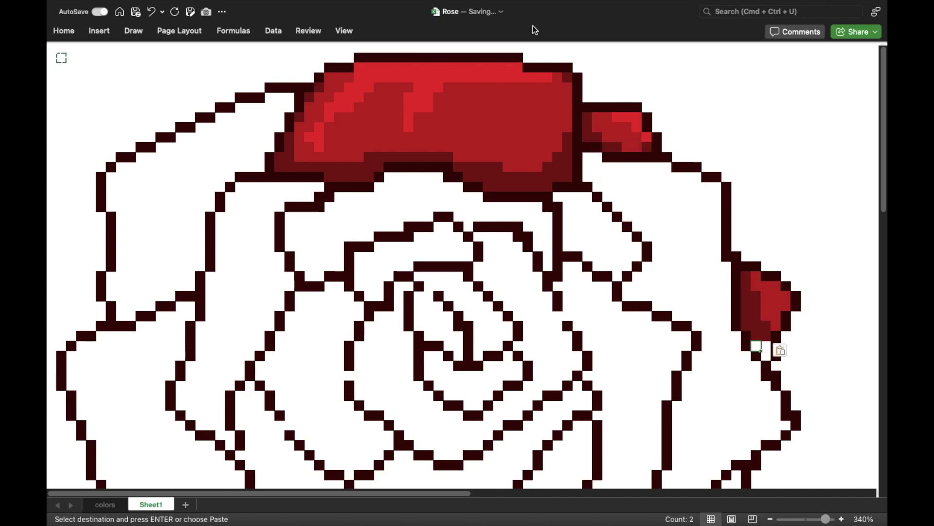
Step: Paste red shades into the first rows of the lower right petal
{"action": "key", "text": "Down"}
{"action": "key", "text": "Down"}
{"action": "key", "text": "Down"}
{"action": "key", "text": "Down"}
{"action": "key", "text": "Down"}
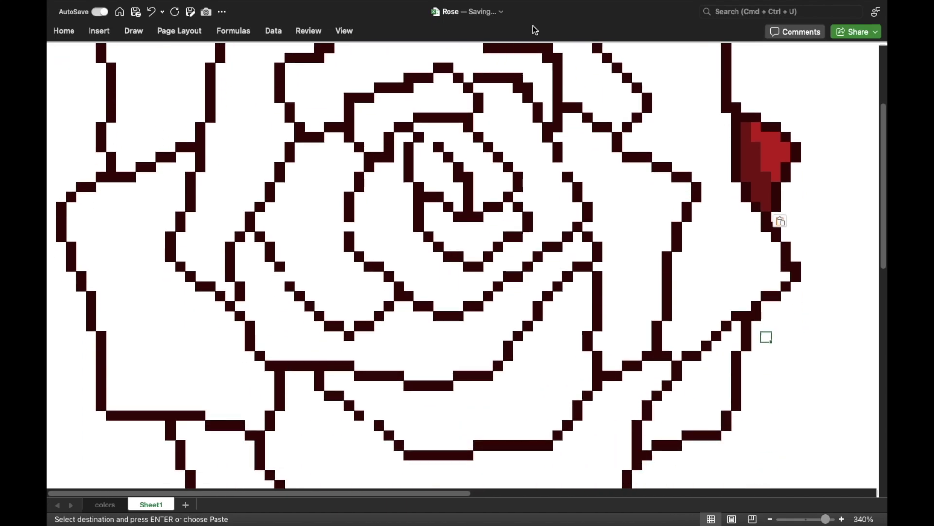
{"action": "key", "text": "ctrl+v"}
{"action": "key", "text": "Down"}
{"action": "key", "text": "shift+Left"}
{"action": "key", "text": "shift+Left"}
{"action": "key", "text": "ctrl+v"}
{"action": "key", "text": "Down"}
{"action": "key", "text": "shift+Left"}
{"action": "key", "text": "ctrl+v"}
{"action": "key", "text": "Down"}
{"action": "key", "text": "shift+Left"}
{"action": "key", "text": "shift+Left"}
{"action": "key", "text": "ctrl+v"}
Step: Fill the remaining rows and the tip of the lower right petal in red shades
{"action": "key", "text": "Down"}
{"action": "key", "text": "shift+Left"}
{"action": "key", "text": "ctrl+v"}
{"action": "key", "text": "Down"}
{"action": "key", "text": "shift+Left"}
{"action": "key", "text": "ctrl+v"}
{"action": "key", "text": "Down"}
{"action": "key", "text": "shift+Left"}
{"action": "key", "text": "ctrl+v"}
{"action": "key", "text": "Down"}
{"action": "key", "text": "shift+Left"}
{"action": "key", "text": "shift+Left"}
{"action": "key", "text": "ctrl+v"}
{"action": "key", "text": "Down"}
{"action": "key", "text": "Left"}
{"action": "key", "text": "Left"}
{"action": "key", "text": "Left"}
{"action": "key", "text": "shift+Left"}
{"action": "key", "text": "shift+Left"}
{"action": "key", "text": "shift+Left"}
{"action": "key", "text": "ctrl+v"}
Step: Paste red into the bottom rows of the bottom-left petal
{"action": "key", "text": "ctrl+Down"}
{"action": "key", "text": "Left"}
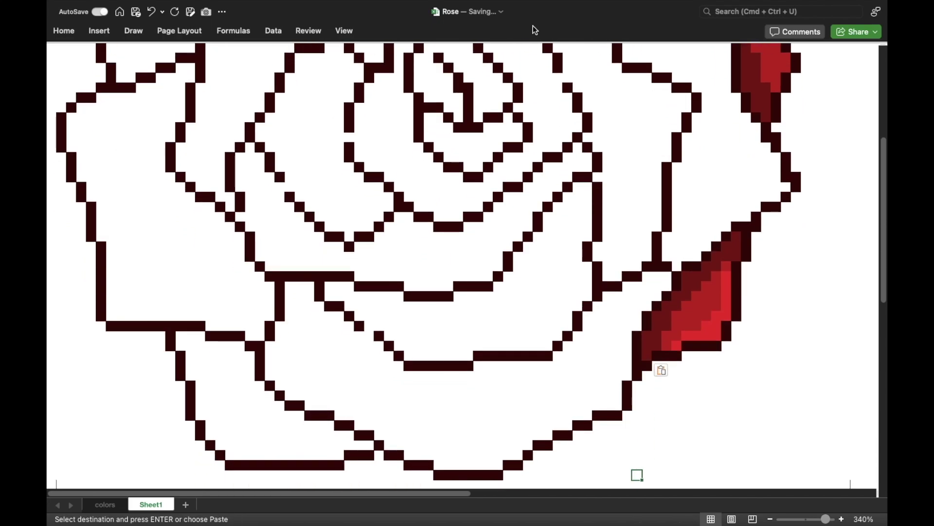
{"action": "key", "text": "shift+Right"}
{"action": "key", "text": "shift+Right"}
{"action": "key", "text": "shift+Right"}
{"action": "key", "text": "ctrl+v"}
{"action": "key", "text": "Up"}
{"action": "key", "text": "Left"}
{"action": "key", "text": "shift+Right"}
{"action": "key", "text": "shift+Right"}
{"action": "key", "text": "shift+Right"}
{"action": "key", "text": "ctrl+v"}
{"action": "key", "text": "Up"}
{"action": "key", "text": "shift+Right"}
{"action": "key", "text": "shift+Right"}
{"action": "key", "text": "shift+Right"}
Step: Fill the next rows up the bottom-left petal in red shades
{"action": "key", "text": "ctrl+v"}
{"action": "key", "text": "Up"}
{"action": "key", "text": "shift+Right"}
{"action": "key", "text": "shift+Right"}
{"action": "key", "text": "shift+Right"}
{"action": "key", "text": "ctrl+v"}
{"action": "key", "text": "Up"}
{"action": "key", "text": "Left"}
{"action": "key", "text": "shift+Right"}
{"action": "key", "text": "shift+Right"}
{"action": "key", "text": "shift+Right"}
{"action": "key", "text": "ctrl+v"}
{"action": "key", "text": "Up"}
{"action": "key", "text": "shift+Right"}
{"action": "key", "text": "shift+Right"}
{"action": "key", "text": "shift+Right"}
{"action": "key", "text": "ctrl+v"}
{"action": "key", "text": "Up"}
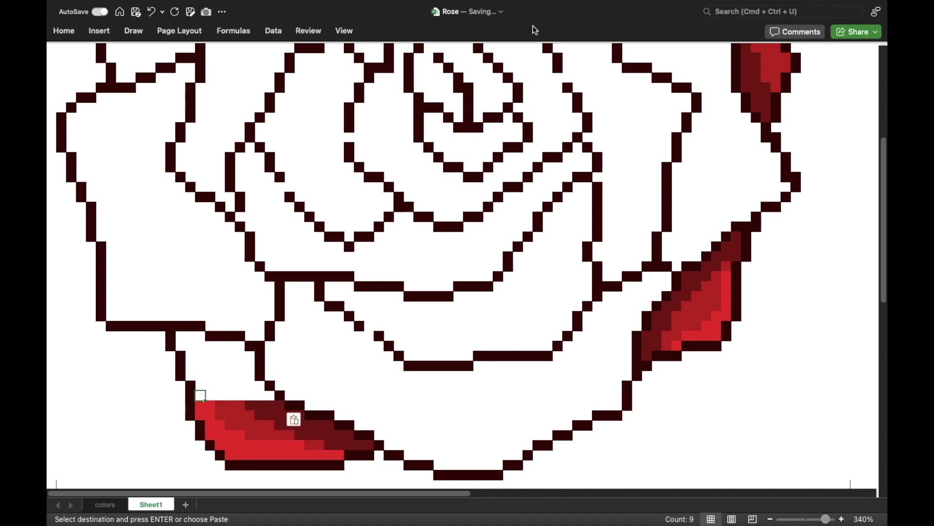
Step: Fill three more rows of the bottom-left petal in red shades
{"action": "key", "text": "shift+Right"}
{"action": "key", "text": "shift+Right"}
{"action": "key", "text": "shift+Right"}
{"action": "key", "text": "ctrl+v"}
{"action": "key", "text": "Up"}
{"action": "key", "text": "ctrl+v"}
{"action": "key", "text": "Up"}
{"action": "key", "text": "Left"}
{"action": "key", "text": "shift+Right"}
{"action": "key", "text": "shift+Right"}
{"action": "key", "text": "shift+Right"}
{"action": "key", "text": "shift+Right"}
{"action": "key", "text": "ctrl+v"}
{"action": "key", "text": "Up"}
Step: Shade the top rows of the bottom-left petal dark red
{"action": "key", "text": "shift+Right"}
{"action": "key", "text": "shift+Right"}
{"action": "key", "text": "shift+Right"}
{"action": "key", "text": "ctrl+v"}
{"action": "key", "text": "Up"}
{"action": "key", "text": "shift+Right"}
{"action": "key", "text": "shift+Right"}
{"action": "key", "text": "shift+Right"}
{"action": "key", "text": "ctrl+v"}
{"action": "key", "text": "Up"}
{"action": "key", "text": "Left"}
{"action": "key", "text": "shift+Right"}
{"action": "key", "text": "shift+Right"}
{"action": "key", "text": "shift+Right"}
{"action": "key", "text": "ctrl+v"}
{"action": "key", "text": "Up"}
{"action": "key", "text": "shift+Right"}
{"action": "key", "text": "shift+Right"}
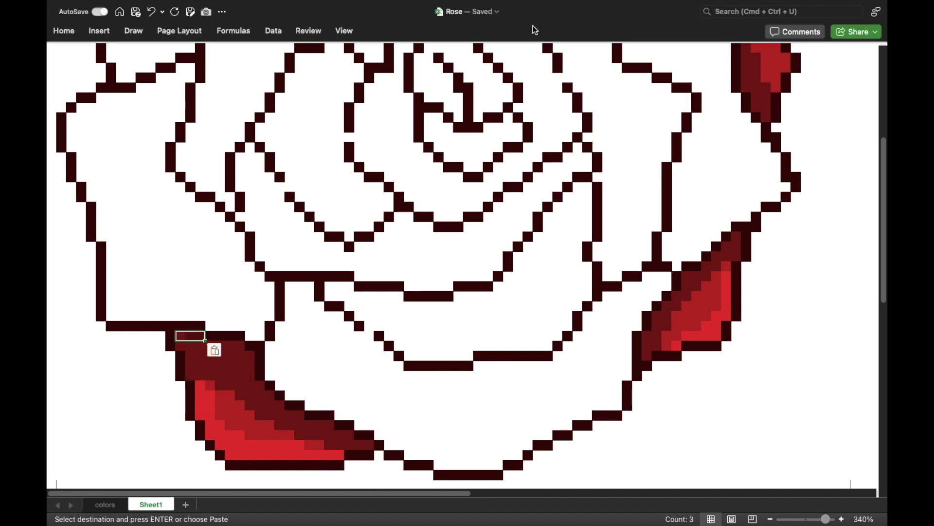
{"action": "key", "text": "Up"}
{"action": "key", "text": "Up"}
{"action": "key", "text": "Up"}
{"action": "key", "text": "Up"}
{"action": "key", "text": "Up"}
{"action": "key", "text": "Up"}
{"action": "key", "text": "Up"}
{"action": "key", "text": "Up"}
{"action": "key", "text": "Right"}
{"action": "key", "text": "Right"}
{"action": "key", "text": "Right"}
{"action": "key", "text": "Down"}
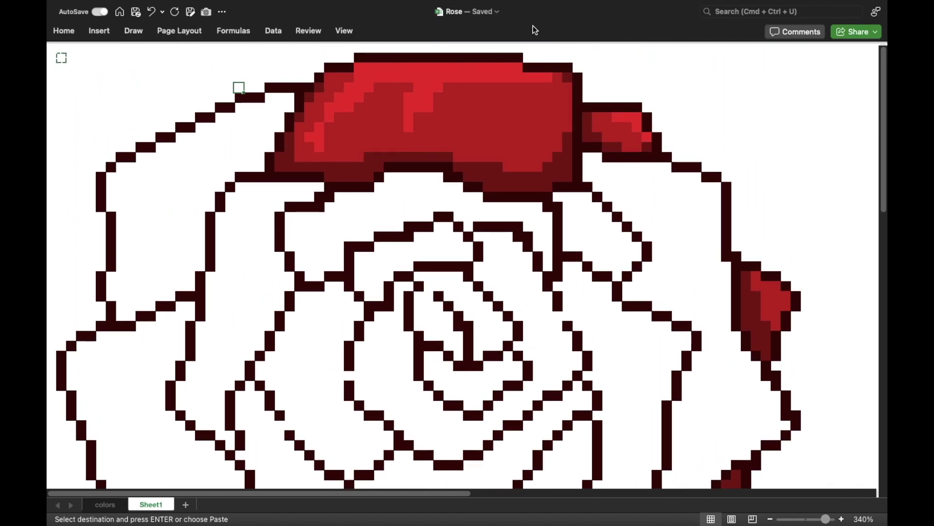
Step: Paste red fills into the top rows of the upper-left petal
{"action": "key", "text": "shift+Left"}
{"action": "key", "text": "shift+Left"}
{"action": "key", "text": "shift+Left"}
{"action": "key", "text": "ctrl+v"}
{"action": "key", "text": "Down"}
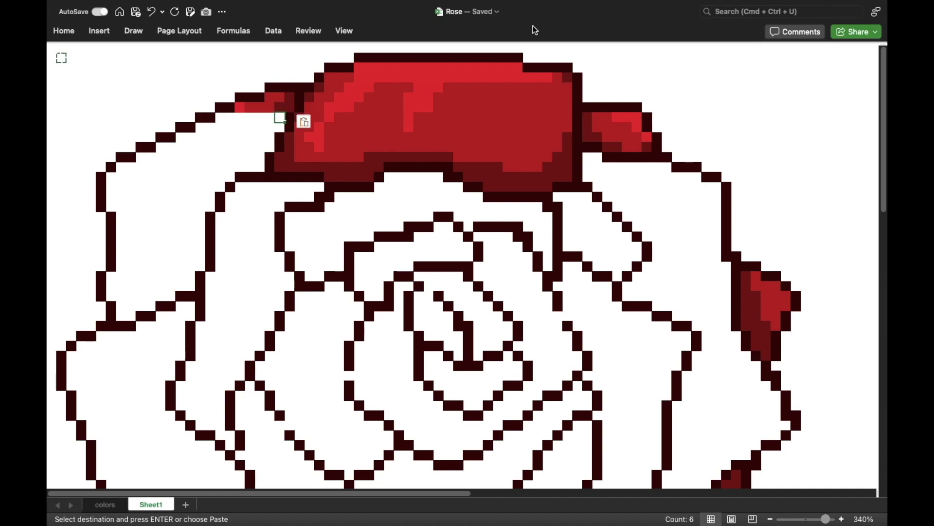
{"action": "key", "text": "shift+Left"}
{"action": "key", "text": "shift+Left"}
{"action": "key", "text": "shift+Left"}
{"action": "key", "text": "ctrl+v"}
{"action": "key", "text": "Down"}
{"action": "key", "text": "ctrl+v"}
{"action": "key", "text": "Down"}
{"action": "key", "text": "shift+Left"}
{"action": "key", "text": "shift+Left"}
{"action": "key", "text": "shift+Left"}
{"action": "key", "text": "shift+Left"}
{"action": "key", "text": "shift+Left"}
{"action": "key", "text": "shift+Left"}
{"action": "key", "text": "ctrl+v"}
{"action": "key", "text": "Down"}
Step: Continue the red fills three rows further down the upper-left petal
{"action": "key", "text": "shift+Left"}
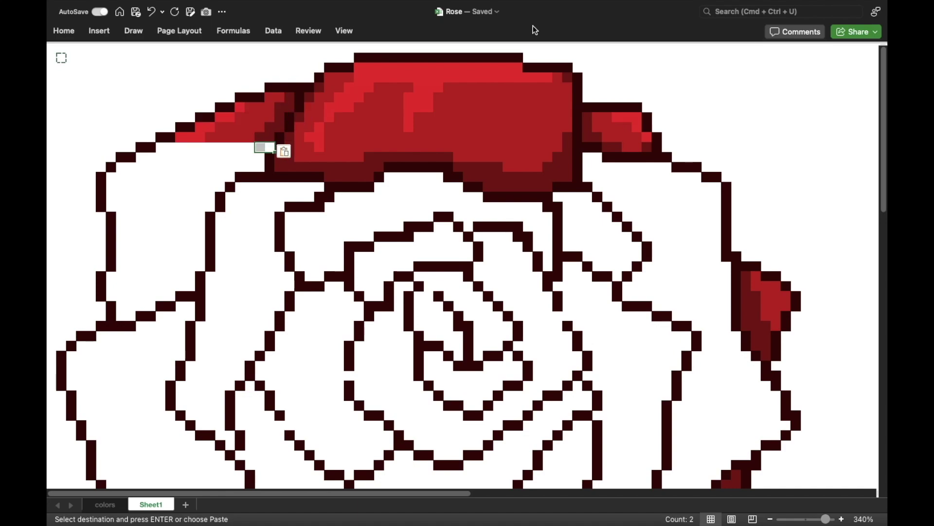
{"action": "key", "text": "ctrl+v"}
{"action": "key", "text": "Down"}
{"action": "key", "text": "shift+Left"}
{"action": "key", "text": "shift+Left"}
{"action": "key", "text": "shift+Left"}
{"action": "key", "text": "shift+Left"}
{"action": "key", "text": "shift+Left"}
{"action": "key", "text": "shift+Left"}
{"action": "key", "text": "ctrl+v"}
{"action": "key", "text": "Down"}
Step: Fill the middle rows of the upper-left petal in red shades
{"action": "key", "text": "shift+Left"}
{"action": "key", "text": "shift+Left"}
{"action": "key", "text": "shift+Left"}
{"action": "key", "text": "shift+Left"}
{"action": "key", "text": "shift+Left"}
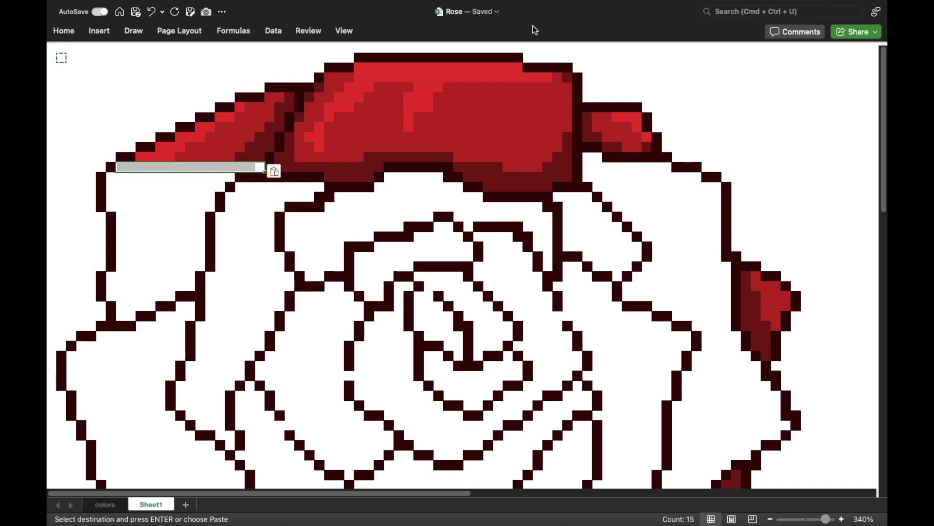
{"action": "key", "text": "ctrl+v"}
{"action": "key", "text": "Down"}
{"action": "key", "text": "Left"}
{"action": "key", "text": "Left"}
{"action": "key", "text": "Left"}
Step: Fill four more rows of the upper-left petal red
{"action": "key", "text": "shift+Left"}
{"action": "key", "text": "shift+Left"}
{"action": "key", "text": "shift+Left"}
{"action": "key", "text": "shift+Left"}
{"action": "key", "text": "shift+Left"}
{"action": "key", "text": "shift+Left"}
{"action": "key", "text": "ctrl+v"}
{"action": "key", "text": "Down"}
{"action": "key", "text": "ctrl+v"}
{"action": "key", "text": "Down"}
{"action": "key", "text": "shift+Left"}
{"action": "key", "text": "shift+Left"}
{"action": "key", "text": "ctrl+v"}
{"action": "key", "text": "Down"}
{"action": "key", "text": "shift+Left"}
{"action": "key", "text": "shift+Left"}
{"action": "key", "text": "ctrl+v"}
{"action": "key", "text": "Down"}
{"action": "key", "text": "Left"}
{"action": "key", "text": "shift+Left"}
{"action": "key", "text": "shift+Left"}
{"action": "key", "text": "shift+Left"}
{"action": "key", "text": "ctrl+v"}
{"action": "key", "text": "Down"}
Step: Fill the lower rows of the upper-left petal red
{"action": "key", "text": "shift+Left"}
{"action": "key", "text": "shift+Left"}
{"action": "key", "text": "shift+Left"}
{"action": "key", "text": "ctrl+v"}
{"action": "key", "text": "Down"}
{"action": "key", "text": "shift+Left"}
{"action": "key", "text": "shift+Left"}
{"action": "key", "text": "shift+Left"}
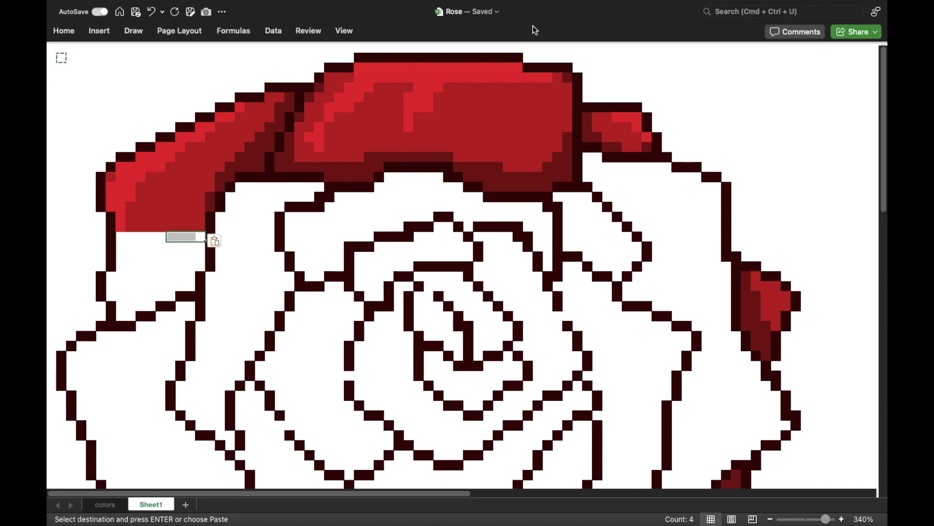
{"action": "key", "text": "shift+Left"}
{"action": "key", "text": "shift+Left"}
{"action": "key", "text": "shift+Left"}
{"action": "key", "text": "ctrl+v"}
{"action": "key", "text": "Down"}
{"action": "key", "text": "shift+Left"}
{"action": "key", "text": "ctrl+v"}
{"action": "key", "text": "Down"}
Step: Shade the bottom edge of the upper-left petal dark red
{"action": "key", "text": "shift+Left"}
{"action": "key", "text": "ctrl+v"}
{"action": "key", "text": "Down"}
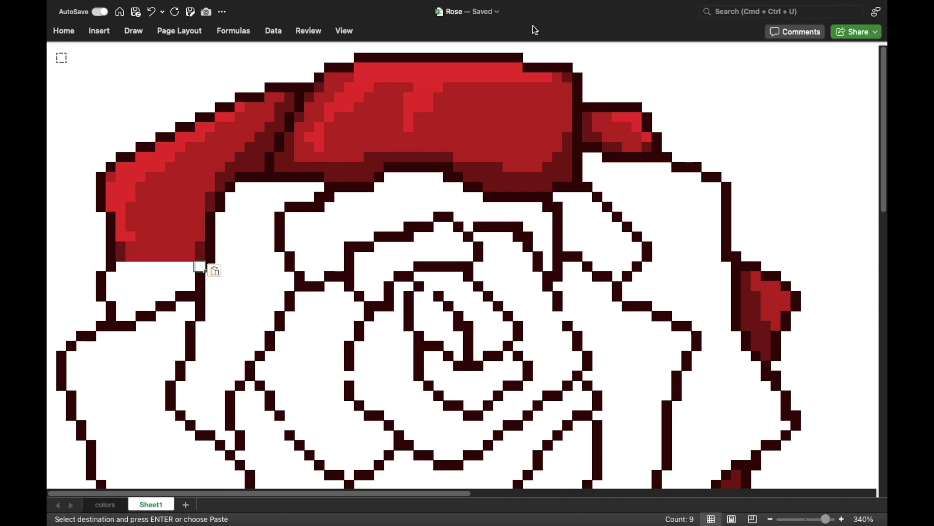
{"action": "key", "text": "ctrl+v"}
{"action": "key", "text": "Down"}
{"action": "key", "text": "ctrl+v"}
{"action": "key", "text": "Down"}
{"action": "key", "text": "ctrl+v"}
{"action": "key", "text": "Down"}
{"action": "key", "text": "shift+Left"}
{"action": "key", "text": "shift+Left"}
{"action": "key", "text": "ctrl+v"}
{"action": "key", "text": "Down"}
{"action": "key", "text": "Right"}
{"action": "key", "text": "ctrl+v"}
{"action": "key", "text": "Down"}
{"action": "key", "text": "shift+Left"}
{"action": "key", "text": "shift+Left"}
{"action": "key", "text": "shift+Left"}
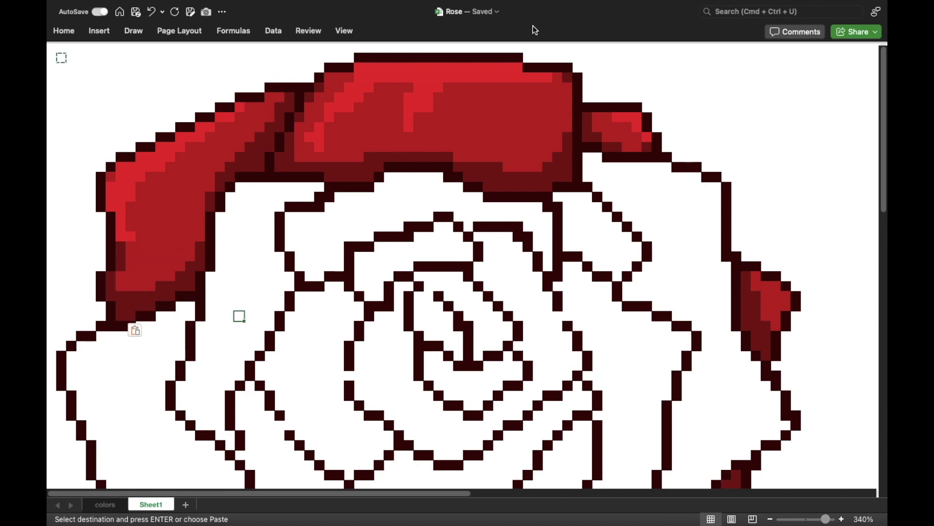
Step: Paste red shades into the top rows of the right outer petal
{"action": "key", "text": "Up"}
{"action": "key", "text": "Up"}
{"action": "key", "text": "Up"}
{"action": "key", "text": "ctrl+v"}
{"action": "key", "text": "shift+Right"}
{"action": "key", "text": "shift+Right"}
{"action": "key", "text": "shift+Right"}
{"action": "key", "text": "ctrl+v"}
{"action": "key", "text": "Down"}
{"action": "key", "text": "ctrl+v"}
{"action": "key", "text": "Down"}
{"action": "key", "text": "shift+Right"}
{"action": "key", "text": "shift+Right"}
{"action": "key", "text": "ctrl+v"}
{"action": "key", "text": "Down"}
{"action": "key", "text": "ctrl+v"}
{"action": "key", "text": "Down"}
{"action": "key", "text": "ctrl+v"}
{"action": "key", "text": "Down"}
{"action": "key", "text": "shift+Right"}
{"action": "key", "text": "shift+Right"}
{"action": "key", "text": "ctrl+v"}
{"action": "key", "text": "Down"}
{"action": "key", "text": "shift+Right"}
{"action": "key", "text": "shift+Right"}
{"action": "key", "text": "shift+Right"}
{"action": "key", "text": "ctrl+v"}
{"action": "key", "text": "Down"}
{"action": "key", "text": "shift+Right"}
{"action": "key", "text": "ctrl+v"}
Step: Continue the shaded red and maroon fill down the middle of the right petal
{"action": "key", "text": "Down"}
{"action": "key", "text": "ctrl+v"}
{"action": "key", "text": "Down"}
{"action": "key", "text": "ctrl+v"}
{"action": "key", "text": "Down"}
{"action": "key", "text": "ctrl+v"}
{"action": "key", "text": "Down"}
{"action": "key", "text": "shift+Right"}
{"action": "key", "text": "ctrl+v"}
{"action": "key", "text": "Down"}
{"action": "key", "text": "shift+Left"}
{"action": "key", "text": "shift+Left"}
{"action": "key", "text": "shift+Left"}
{"action": "key", "text": "ctrl+v"}
{"action": "key", "text": "Down"}
{"action": "key", "text": "shift+Left"}
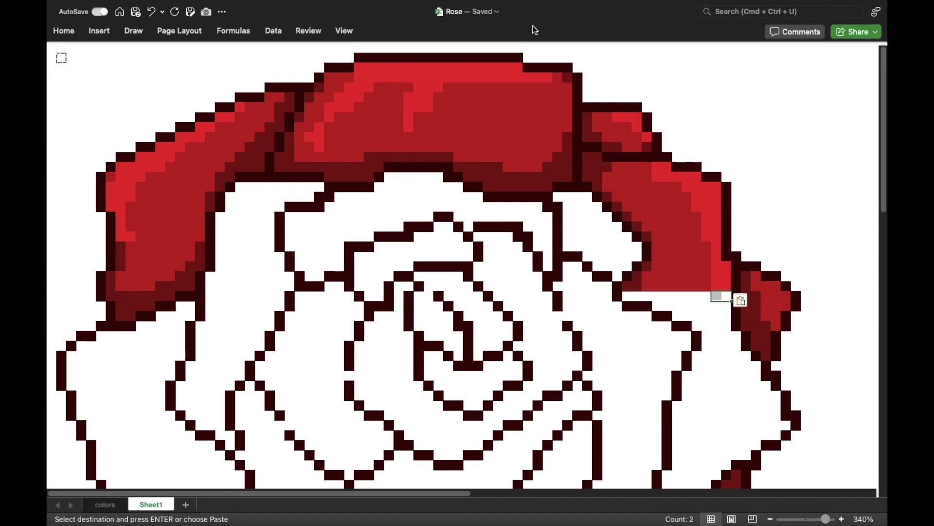
{"action": "key", "text": "ctrl+v"}
{"action": "key", "text": "Down"}
{"action": "key", "text": "ctrl+v"}
{"action": "key", "text": "Down"}
{"action": "key", "text": "ctrl+v"}
{"action": "key", "text": "Down"}
{"action": "key", "text": "shift+Left"}
{"action": "key", "text": "shift+Left"}
{"action": "key", "text": "shift+Left"}
{"action": "key", "text": "ctrl+v"}
{"action": "key", "text": "Down"}
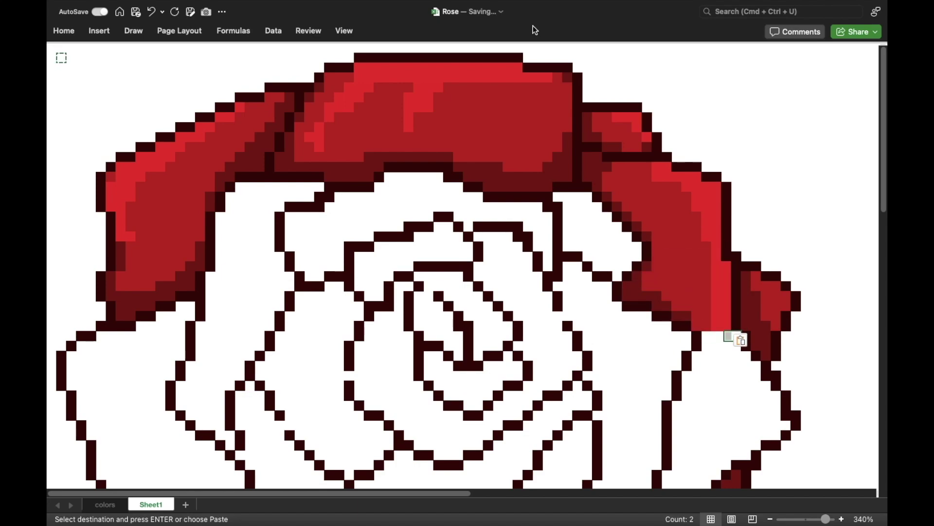
{"action": "key", "text": "ctrl+v"}
{"action": "key", "text": "Down"}
{"action": "key", "text": "shift+Right"}
Step: Extend the red shading down the lower curve of the right petal toward the bottom
{"action": "key", "text": "ctrl+v"}
{"action": "key", "text": "Down"}
{"action": "key", "text": "ctrl+v"}
{"action": "key", "text": "Down"}
{"action": "key", "text": "ctrl+v"}
{"action": "key", "text": "Down"}
{"action": "key", "text": "ctrl+v"}
{"action": "key", "text": "Down"}
{"action": "key", "text": "Left"}
{"action": "key", "text": "shift+Right"}
{"action": "key", "text": "ctrl+v"}
{"action": "key", "text": "Down"}
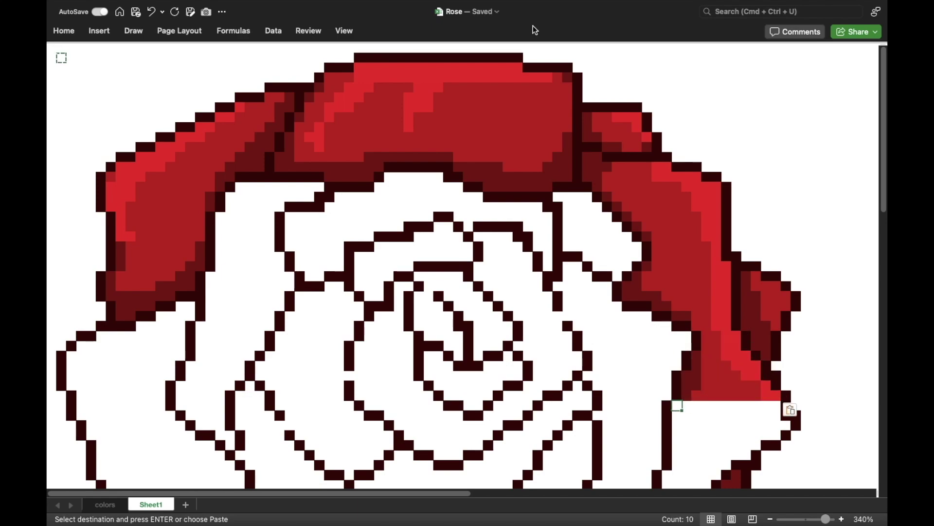
{"action": "key", "text": "ctrl+v"}
{"action": "key", "text": "Down"}
{"action": "key", "text": "ctrl+v"}
{"action": "key", "text": "Down"}
{"action": "key", "text": "ctrl+v"}
{"action": "key", "text": "Down"}
{"action": "key", "text": "ctrl+v"}
{"action": "key", "text": "Down"}
{"action": "key", "text": "ctrl+v"}
{"action": "key", "text": "Down"}
{"action": "key", "text": "ctrl+v"}
{"action": "key", "text": "Down"}
{"action": "key", "text": "ctrl+v"}
{"action": "key", "text": "Down"}
{"action": "key", "text": "ctrl+v"}
{"action": "key", "text": "Down"}
{"action": "key", "text": "ctrl+v"}
{"action": "key", "text": "Down"}
{"action": "key", "text": "ctrl+v"}
{"action": "key", "text": "Down"}
{"action": "key", "text": "ctrl+v"}
{"action": "key", "text": "Down"}
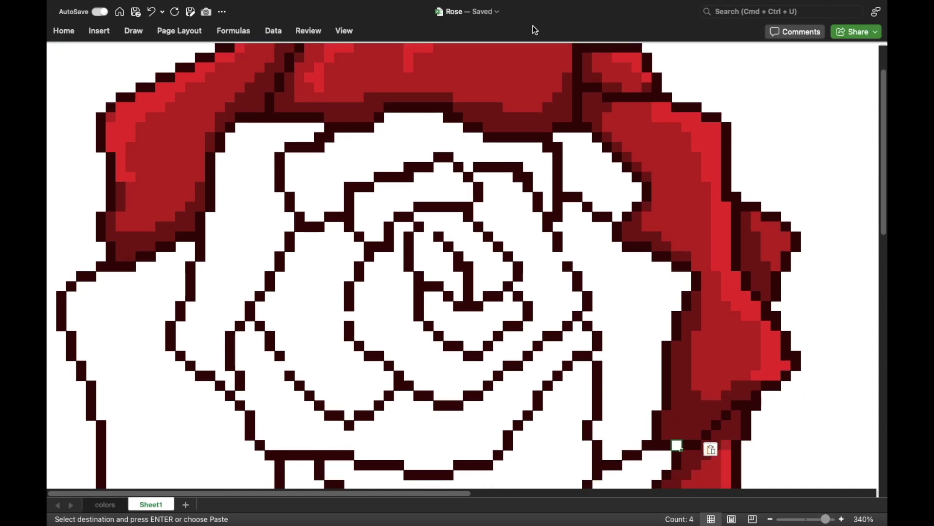
{"action": "key", "text": "ctrl+v"}
{"action": "key", "text": "Down"}
{"action": "key", "text": "Down"}
{"action": "key", "text": "Down"}
{"action": "key", "text": "Down"}
{"action": "key", "text": "Down"}
{"action": "key", "text": "Down"}
{"action": "key", "text": "Down"}
Step: Paste the copied red shading into the lowest rows of the bottom centre petal
{"action": "key", "text": "Left"}
{"action": "key", "text": "Left"}
{"action": "key", "text": "Left"}
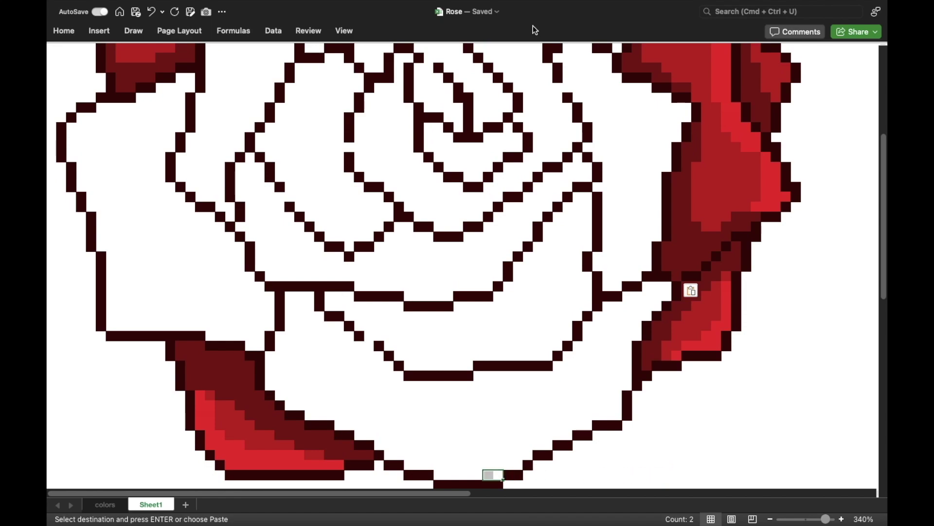
{"action": "key", "text": "ctrl+v"}
{"action": "key", "text": "Up"}
{"action": "key", "text": "ctrl+v"}
{"action": "key", "text": "shift+Left"}
{"action": "key", "text": "shift+Left"}
{"action": "key", "text": "shift+Left"}
{"action": "key", "text": "ctrl+v"}
{"action": "key", "text": "Up"}
{"action": "key", "text": "ctrl+v"}
{"action": "key", "text": "shift+Left"}
{"action": "key", "text": "shift+Left"}
{"action": "key", "text": "shift+Left"}
{"action": "key", "text": "ctrl+v"}
{"action": "key", "text": "Up"}
{"action": "key", "text": "Right"}
{"action": "key", "text": "shift+Left"}
{"action": "key", "text": "shift+Left"}
{"action": "key", "text": "shift+Left"}
{"action": "key", "text": "ctrl+v"}
{"action": "key", "text": "Up"}
{"action": "key", "text": "Right"}
{"action": "key", "text": "Right"}
{"action": "key", "text": "shift+Left"}
{"action": "key", "text": "shift+Left"}
{"action": "key", "text": "shift+Left"}
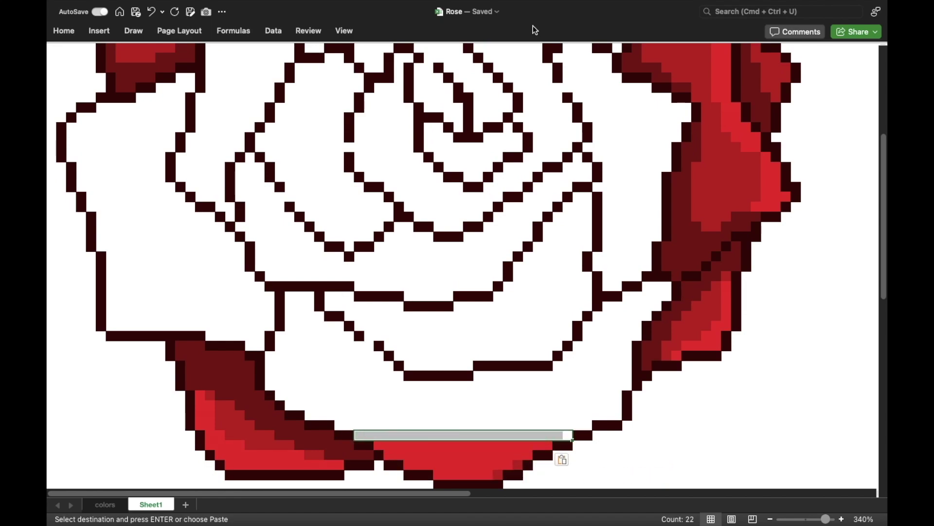
{"action": "key", "text": "ctrl+v"}
{"action": "key", "text": "Up"}
{"action": "key", "text": "Right"}
{"action": "key", "text": "shift+Left"}
{"action": "key", "text": "shift+Left"}
{"action": "key", "text": "shift+Left"}
{"action": "key", "text": "ctrl+v"}
{"action": "key", "text": "Up"}
{"action": "key", "text": "Right"}
{"action": "key", "text": "Right"}
{"action": "key", "text": "Right"}
{"action": "key", "text": "shift+Left"}
{"action": "key", "text": "shift+Left"}
{"action": "key", "text": "shift+Left"}
{"action": "key", "text": "shift+Left"}
{"action": "key", "text": "shift+Left"}
{"action": "key", "text": "shift+Left"}
{"action": "key", "text": "ctrl+v"}
{"action": "key", "text": "Up"}
{"action": "key", "text": "shift+Left"}
{"action": "key", "text": "shift+Left"}
{"action": "key", "text": "shift+Left"}
Step: Continue filling the petal's rows with red, one row at a time moving upward
{"action": "key", "text": "shift+Left"}
{"action": "key", "text": "shift+Left"}
{"action": "key", "text": "shift+Left"}
{"action": "key", "text": "shift+Left"}
{"action": "key", "text": "shift+Left"}
{"action": "key", "text": "ctrl+v"}
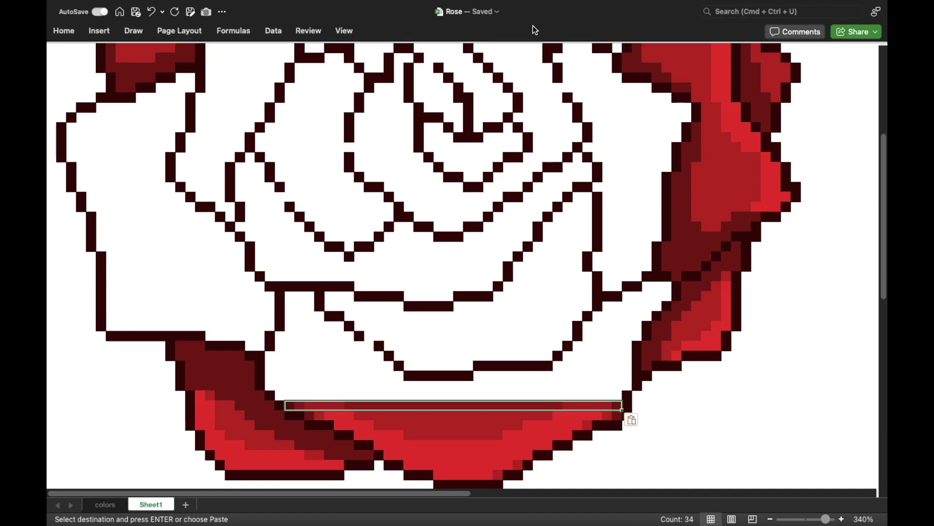
{"action": "key", "text": "Up"}
{"action": "key", "text": "shift+Left"}
{"action": "key", "text": "shift+Left"}
{"action": "key", "text": "shift+Left"}
{"action": "key", "text": "shift+Left"}
{"action": "key", "text": "shift+Left"}
{"action": "key", "text": "shift+Left"}
{"action": "key", "text": "ctrl+v"}
{"action": "key", "text": "Up"}
{"action": "key", "text": "Right"}
{"action": "key", "text": "shift+Left"}
{"action": "key", "text": "shift+Left"}
{"action": "key", "text": "shift+Left"}
{"action": "key", "text": "shift+Left"}
{"action": "key", "text": "shift+Left"}
{"action": "key", "text": "shift+Left"}
{"action": "key", "text": "shift+Left"}
{"action": "key", "text": "shift+Left"}
{"action": "key", "text": "shift+Left"}
{"action": "key", "text": "ctrl+v"}
{"action": "key", "text": "Up"}
{"action": "key", "text": "shift+Left"}
{"action": "key", "text": "shift+Left"}
{"action": "key", "text": "shift+Left"}
{"action": "key", "text": "shift+Left"}
{"action": "key", "text": "shift+Left"}
{"action": "key", "text": "shift+Left"}
{"action": "key", "text": "ctrl+v"}
{"action": "key", "text": "Up"}
{"action": "key", "text": "shift+Left"}
{"action": "key", "text": "shift+Left"}
{"action": "key", "text": "shift+Left"}
{"action": "key", "text": "ctrl+v"}
{"action": "key", "text": "Up"}
{"action": "key", "text": "shift+Left"}
{"action": "key", "text": "shift+Left"}
{"action": "key", "text": "shift+Left"}
{"action": "key", "text": "ctrl+v"}
{"action": "key", "text": "Up"}
{"action": "key", "text": "shift+Left"}
{"action": "key", "text": "shift+Left"}
{"action": "key", "text": "shift+Left"}
{"action": "key", "text": "ctrl+v"}
{"action": "key", "text": "Up"}
{"action": "key", "text": "shift+Left"}
{"action": "key", "text": "shift+Left"}
{"action": "key", "text": "shift+Left"}
{"action": "key", "text": "ctrl+v"}
{"action": "key", "text": "Up"}
{"action": "key", "text": "shift+Left"}
{"action": "key", "text": "shift+Left"}
{"action": "key", "text": "shift+Left"}
{"action": "key", "text": "ctrl+v"}
{"action": "key", "text": "Up"}
{"action": "key", "text": "ctrl+v"}
{"action": "key", "text": "Up"}
{"action": "key", "text": "shift+Left"}
{"action": "key", "text": "shift+Left"}
{"action": "key", "text": "shift+Left"}
{"action": "key", "text": "ctrl+v"}
{"action": "key", "text": "Up"}
{"action": "key", "text": "shift+Left"}
{"action": "key", "text": "shift+Left"}
{"action": "key", "text": "shift+Left"}
{"action": "key", "text": "ctrl+v"}
{"action": "key", "text": "Up"}
{"action": "key", "text": "shift+Left"}
{"action": "key", "text": "shift+Left"}
{"action": "key", "text": "shift+Left"}
Step: Widen the selection and paste red across the next, wider petal rows
{"action": "key", "text": "ctrl+v"}
{"action": "key", "text": "Down"}
{"action": "key", "text": "Down"}
{"action": "key", "text": "Down"}
{"action": "key", "text": "Right"}
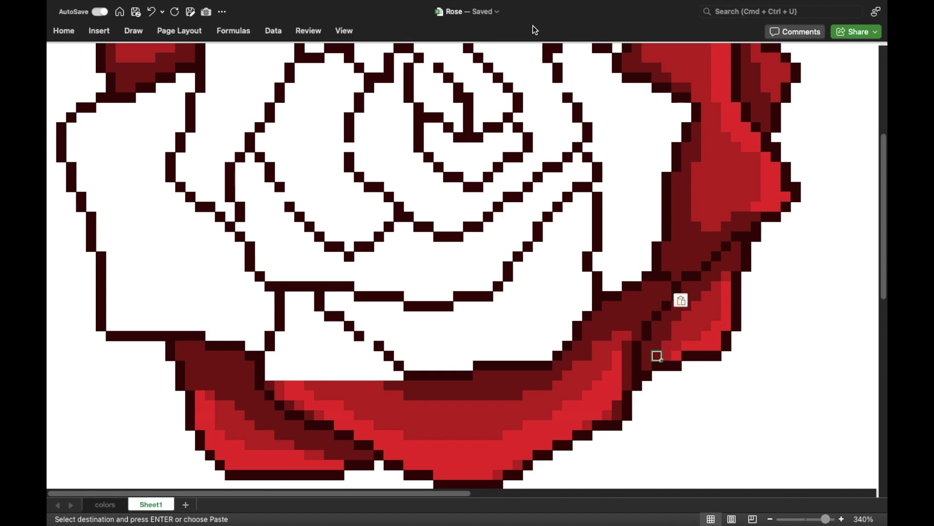
{"action": "key", "text": "shift+Right"}
{"action": "key", "text": "shift+Right"}
{"action": "key", "text": "shift+Right"}
{"action": "key", "text": "ctrl+v"}
{"action": "key", "text": "Up"}
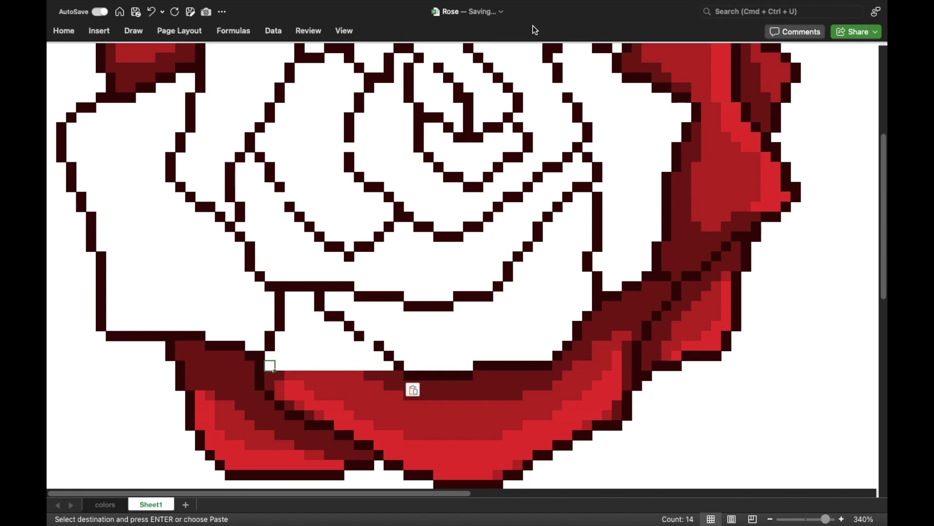
{"action": "key", "text": "ctrl+v"}
{"action": "key", "text": "Up"}
{"action": "key", "text": "shift+Right"}
{"action": "key", "text": "shift+Right"}
{"action": "key", "text": "ctrl+v"}
{"action": "key", "text": "Up"}
Step: Paste maroon shading into the upper rows up to the petal's top tip
{"action": "key", "text": "ctrl+v"}
{"action": "key", "text": "Up"}
{"action": "key", "text": "shift+Left"}
{"action": "key", "text": "shift+Left"}
{"action": "key", "text": "shift+Left"}
{"action": "key", "text": "ctrl+v"}
{"action": "key", "text": "Up"}
{"action": "key", "text": "shift+Left"}
{"action": "key", "text": "shift+Left"}
{"action": "key", "text": "shift+Left"}
{"action": "key", "text": "ctrl+v"}
{"action": "key", "text": "Up"}
{"action": "key", "text": "shift+Left"}
{"action": "key", "text": "shift+Left"}
{"action": "key", "text": "ctrl+v"}
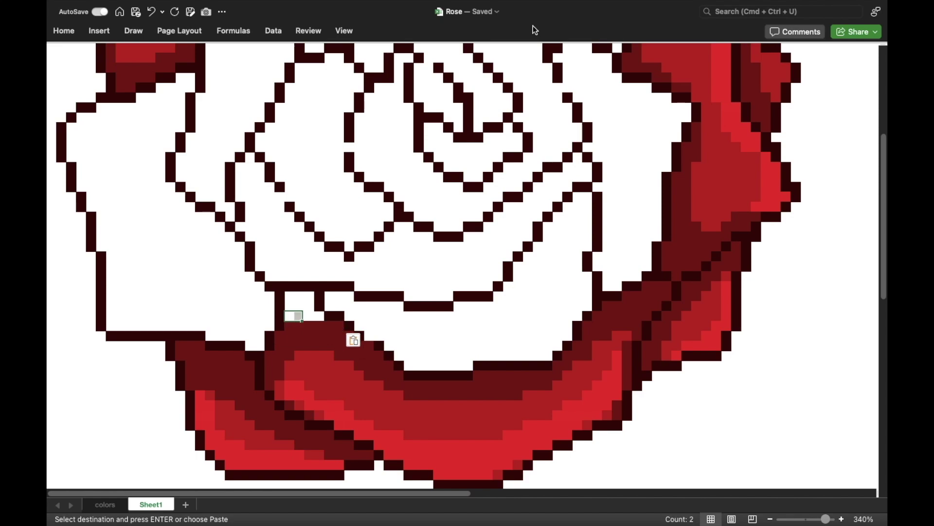
{"action": "key", "text": "Up"}
{"action": "key", "text": "shift+Left"}
{"action": "key", "text": "shift+Left"}
{"action": "key", "text": "ctrl+v"}
{"action": "key", "text": "ctrl+v"}
{"action": "key", "text": "Up"}
{"action": "key", "text": "ctrl+v"}
{"action": "key", "text": "Down"}
{"action": "key", "text": "Down"}
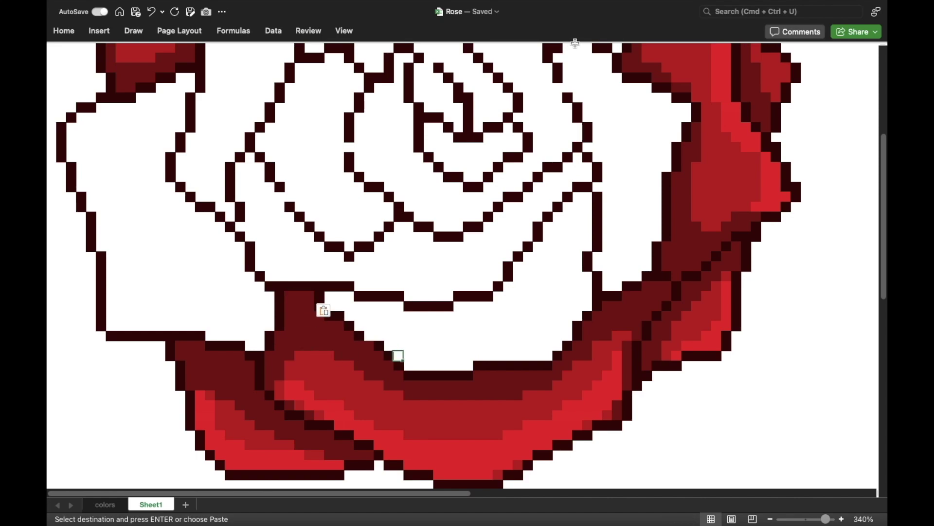
Step: Paste red into the lowest rows of the next petal up
{"action": "key", "text": "shift+Right"}
{"action": "key", "text": "shift+Right"}
{"action": "key", "text": "shift+Right"}
{"action": "key", "text": "ctrl+v"}
{"action": "key", "text": "Up"}
{"action": "key", "text": "shift+Right"}
{"action": "key", "text": "shift+Right"}
{"action": "key", "text": "shift+Right"}
{"action": "key", "text": "ctrl+v"}
{"action": "key", "text": "Up"}
{"action": "key", "text": "shift+Left"}
{"action": "key", "text": "shift+Right"}
{"action": "key", "text": "shift+Right"}
{"action": "key", "text": "shift+Right"}
Step: Continue pasting red row by row up the second petal
{"action": "key", "text": "ctrl+v"}
{"action": "key", "text": "Up"}
{"action": "key", "text": "Left"}
{"action": "key", "text": "Left"}
{"action": "key", "text": "shift+Right"}
{"action": "key", "text": "shift+Right"}
{"action": "key", "text": "shift+Right"}
{"action": "key", "text": "shift+Right"}
{"action": "key", "text": "shift+Right"}
{"action": "key", "text": "ctrl+v"}
{"action": "key", "text": "Up"}
{"action": "key", "text": "Left"}
{"action": "key", "text": "shift+Right"}
{"action": "key", "text": "shift+Right"}
{"action": "key", "text": "shift+Right"}
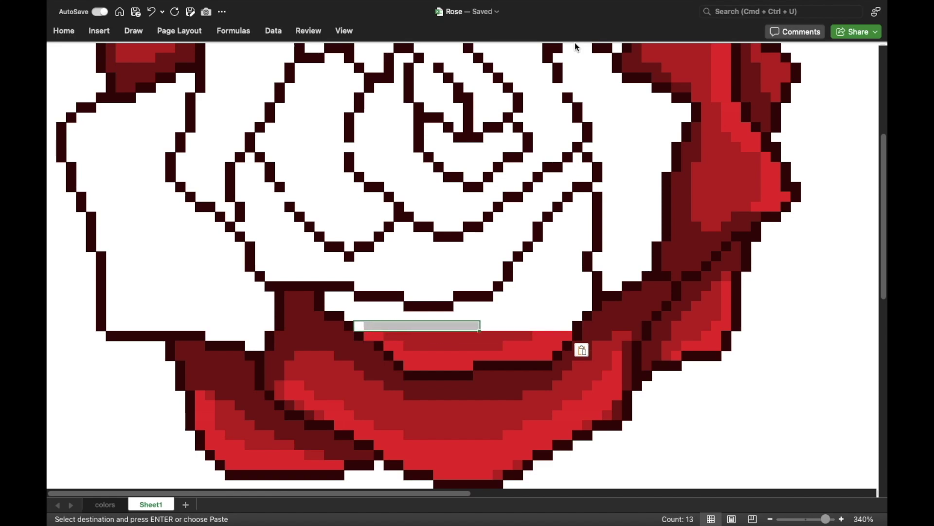
{"action": "key", "text": "shift+Right"}
{"action": "key", "text": "shift+Right"}
{"action": "key", "text": "shift+Right"}
{"action": "key", "text": "ctrl+v"}
{"action": "key", "text": "Up"}
{"action": "key", "text": "Left"}
Step: Shade the second petal's upper edge maroon
{"action": "key", "text": "shift+Right"}
{"action": "key", "text": "shift+Right"}
{"action": "key", "text": "shift+Right"}
{"action": "key", "text": "shift+Right"}
{"action": "key", "text": "shift+Right"}
{"action": "key", "text": "shift+Right"}
{"action": "key", "text": "ctrl+v"}
{"action": "key", "text": "Up"}
{"action": "key", "text": "Left"}
{"action": "key", "text": "Left"}
{"action": "key", "text": "shift+Right"}
{"action": "key", "text": "shift+Right"}
Step: Fill the inner right petal's lowest rows red
{"action": "key", "text": "shift+Right"}
{"action": "key", "text": "shift+Right"}
{"action": "key", "text": "shift+Right"}
{"action": "key", "text": "ctrl+v"}
{"action": "key", "text": "Up"}
{"action": "key", "text": "Left"}
Step: Extend the red fill up the inner right petal
{"action": "key", "text": "shift+Right"}
{"action": "key", "text": "shift+Right"}
{"action": "key", "text": "ctrl+v"}
{"action": "key", "text": "Down"}
{"action": "key", "text": "shift+Right"}
{"action": "key", "text": "shift+Right"}
{"action": "key", "text": "shift+Right"}
{"action": "key", "text": "ctrl+v"}
{"action": "key", "text": "Up"}
{"action": "key", "text": "Right"}
{"action": "key", "text": "Right"}
{"action": "key", "text": "Right"}
{"action": "key", "text": "shift+Right"}
{"action": "key", "text": "shift+Right"}
{"action": "key", "text": "shift+Right"}
{"action": "key", "text": "shift+Right"}
{"action": "key", "text": "shift+Right"}
{"action": "key", "text": "shift+Right"}
{"action": "key", "text": "ctrl+v"}
{"action": "key", "text": "Up"}
{"action": "key", "text": "ctrl+v"}
{"action": "key", "text": "Up"}
{"action": "key", "text": "Right"}
{"action": "key", "text": "shift+Right"}
{"action": "key", "text": "shift+Right"}
{"action": "key", "text": "shift+Right"}
{"action": "key", "text": "ctrl+v"}
{"action": "key", "text": "Up"}
{"action": "key", "text": "Right"}
{"action": "key", "text": "shift+Right"}
{"action": "key", "text": "shift+Right"}
{"action": "key", "text": "shift+Right"}
{"action": "key", "text": "ctrl+v"}
{"action": "key", "text": "Up"}
{"action": "key", "text": "ctrl+v"}
{"action": "key", "text": "Right"}
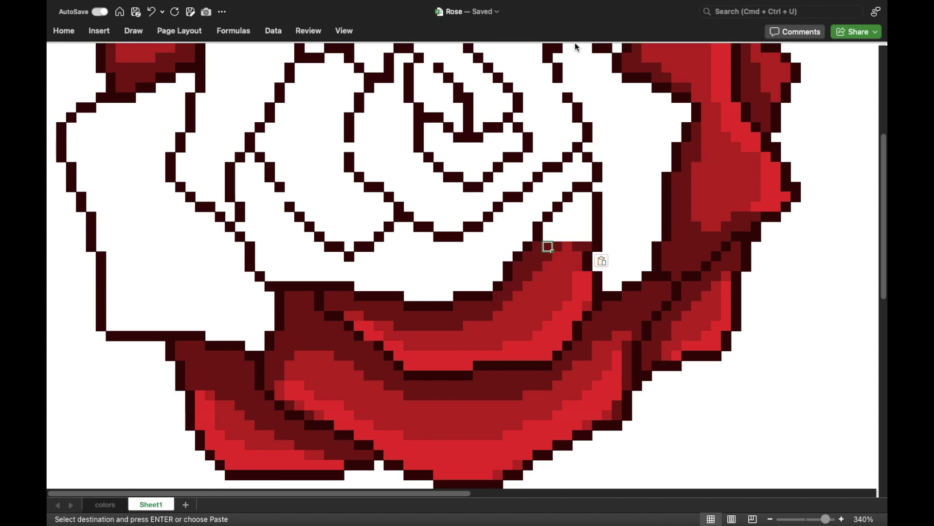
Step: Shade the top of the inner right petal maroon
{"action": "key", "text": "ctrl+v"}
{"action": "key", "text": "Up"}
{"action": "key", "text": "Right"}
{"action": "key", "text": "shift+Right"}
{"action": "key", "text": "shift+Right"}
{"action": "key", "text": "shift+Right"}
{"action": "key", "text": "ctrl+v"}
{"action": "key", "text": "Up"}
{"action": "key", "text": "ctrl+v"}
{"action": "key", "text": "Up"}
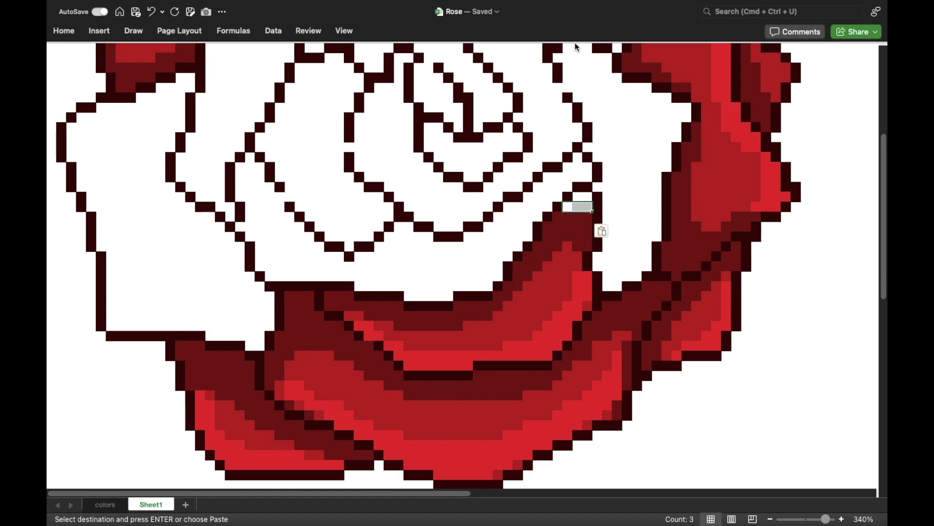
{"action": "key", "text": "ctrl+v"}
{"action": "key", "text": "Up"}
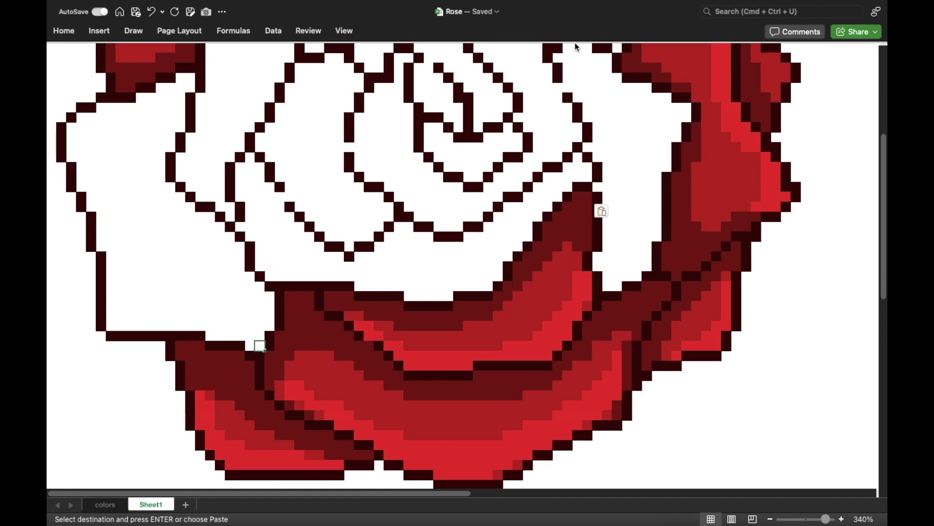
Step: Begin shading the left petal's lowest row maroon
{"action": "key", "text": "Up"}
{"action": "key", "text": "shift+Left"}
{"action": "key", "text": "shift+Left"}
{"action": "key", "text": "shift+Left"}
{"action": "key", "text": "ctrl+v"}
{"action": "key", "text": "Up"}
{"action": "key", "text": "shift+Left"}
{"action": "key", "text": "shift+Left"}
{"action": "key", "text": "shift+Left"}
{"action": "key", "text": "shift+Left"}
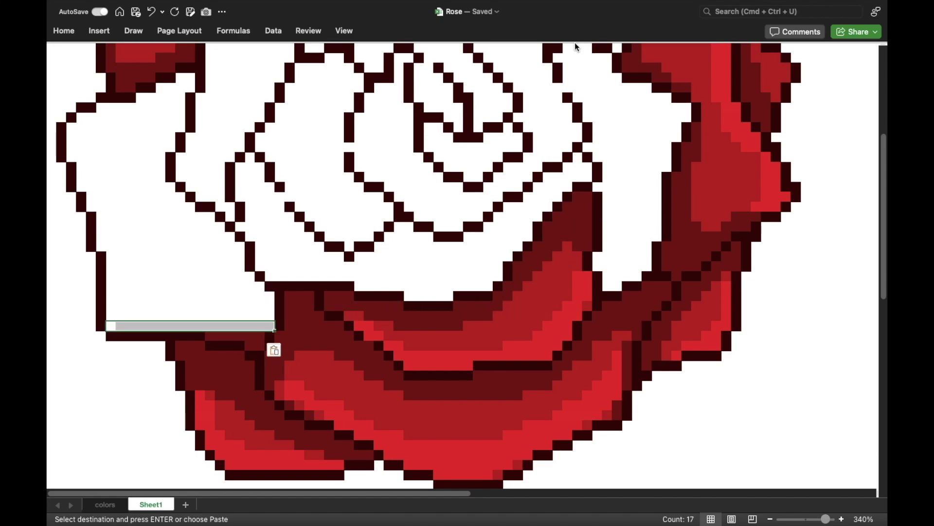
Step: Finish the left petal's maroon lowest row and fill its bottom rows red
{"action": "key", "text": "ctrl+v"}
{"action": "key", "text": "Up"}
{"action": "key", "text": "shift+Right"}
{"action": "key", "text": "shift+Right"}
{"action": "key", "text": "shift+Right"}
{"action": "key", "text": "ctrl+v"}
{"action": "key", "text": "Up"}
{"action": "key", "text": "shift+Right"}
{"action": "key", "text": "shift+Right"}
{"action": "key", "text": "shift+Right"}
{"action": "key", "text": "ctrl+v"}
{"action": "key", "text": "Up"}
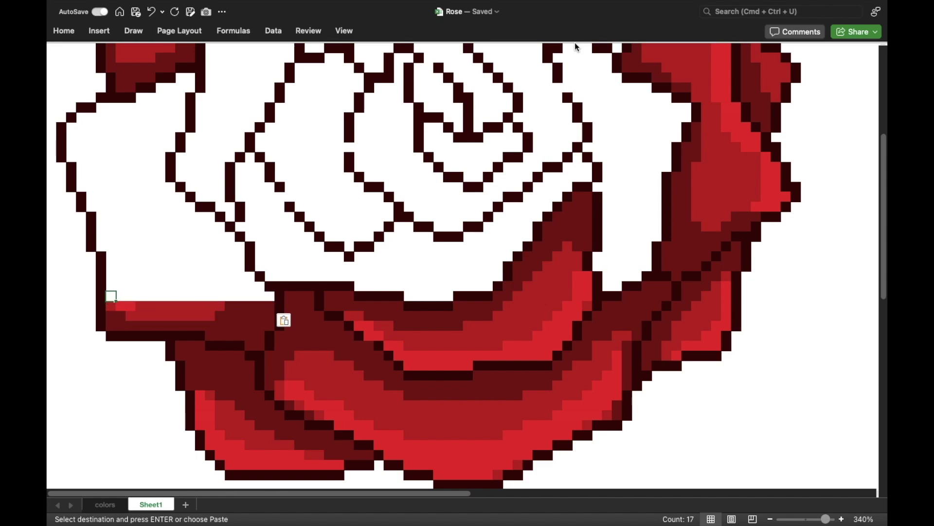
{"action": "key", "text": "shift+Right"}
{"action": "key", "text": "shift+Right"}
{"action": "key", "text": "shift+Right"}
Step: Paste red into the next rows of the left petal, moving upward
{"action": "key", "text": "ctrl+v"}
{"action": "key", "text": "Up"}
{"action": "key", "text": "shift+Right"}
{"action": "key", "text": "shift+Right"}
{"action": "key", "text": "shift+Right"}
{"action": "key", "text": "shift+Right"}
{"action": "key", "text": "shift+Right"}
{"action": "key", "text": "shift+Right"}
{"action": "key", "text": "ctrl+v"}
{"action": "key", "text": "Up"}
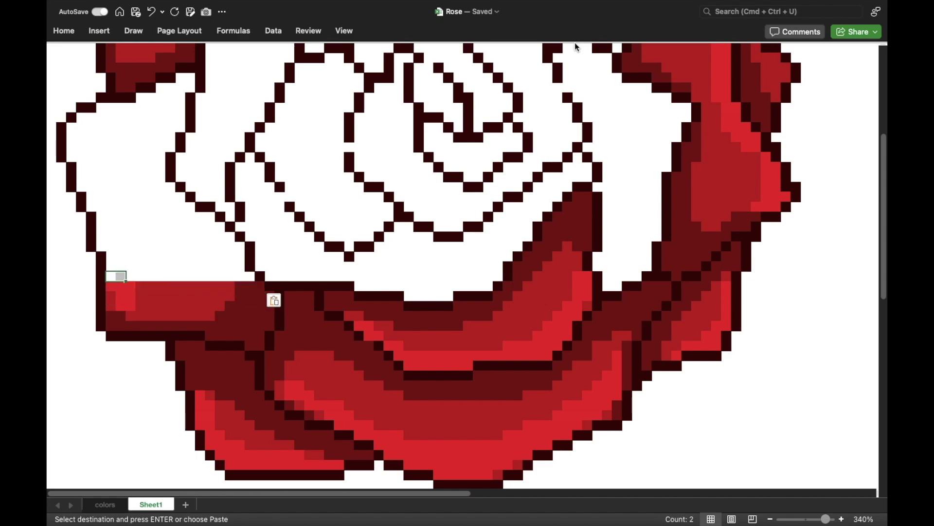
{"action": "key", "text": "shift+Right"}
{"action": "key", "text": "shift+Right"}
{"action": "key", "text": "shift+Right"}
{"action": "key", "text": "ctrl+v"}
{"action": "key", "text": "Up"}
{"action": "key", "text": "shift+Right"}
{"action": "key", "text": "shift+Right"}
{"action": "key", "text": "shift+Right"}
{"action": "key", "text": "ctrl+v"}
{"action": "key", "text": "Up"}
{"action": "key", "text": "shift+Right"}
{"action": "key", "text": "shift+Right"}
{"action": "key", "text": "shift+Right"}
{"action": "key", "text": "ctrl+v"}
{"action": "key", "text": "Up"}
{"action": "key", "text": "Left"}
{"action": "key", "text": "shift+Right"}
{"action": "key", "text": "shift+Right"}
{"action": "key", "text": "shift+Right"}
{"action": "key", "text": "ctrl+v"}
{"action": "key", "text": "Up"}
Step: Fill four more left petal rows red
{"action": "key", "text": "shift+Right"}
{"action": "key", "text": "shift+Right"}
{"action": "key", "text": "shift+Right"}
{"action": "key", "text": "ctrl+v"}
{"action": "key", "text": "Up"}
{"action": "key", "text": "shift+Right"}
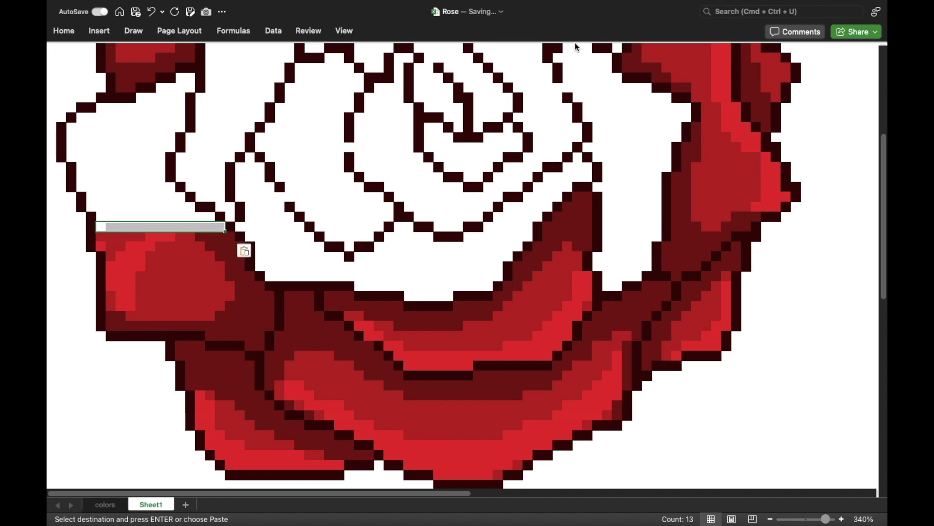
{"action": "key", "text": "ctrl+v"}
{"action": "key", "text": "Up"}
{"action": "key", "text": "shift+Right"}
{"action": "key", "text": "shift+Right"}
{"action": "key", "text": "shift+Right"}
{"action": "key", "text": "ctrl+v"}
{"action": "key", "text": "Up"}
{"action": "key", "text": "Left"}
{"action": "key", "text": "shift+Right"}
{"action": "key", "text": "shift+Right"}
{"action": "key", "text": "shift+Right"}
{"action": "key", "text": "ctrl+v"}
{"action": "key", "text": "Up"}
Step: Fill the upper rows of the left petal red
{"action": "key", "text": "shift+Right"}
{"action": "key", "text": "shift+Right"}
{"action": "key", "text": "shift+Right"}
{"action": "key", "text": "ctrl+v"}
{"action": "key", "text": "Up"}
{"action": "key", "text": "Left"}
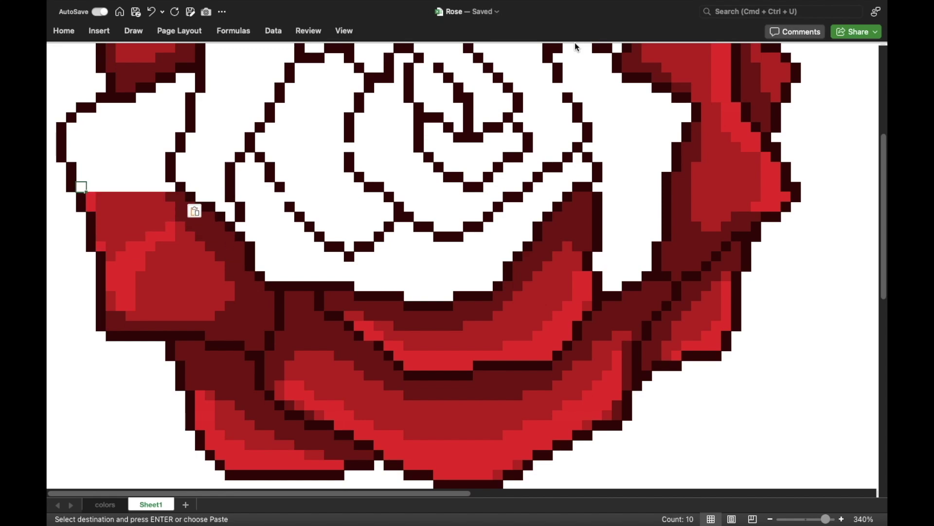
{"action": "key", "text": "ctrl+v"}
{"action": "key", "text": "Up"}
{"action": "key", "text": "Left"}
{"action": "key", "text": "shift+Right"}
{"action": "key", "text": "shift+Right"}
{"action": "key", "text": "shift+Right"}
{"action": "key", "text": "ctrl+v"}
{"action": "key", "text": "Up"}
{"action": "key", "text": "Right"}
{"action": "key", "text": "shift+Right"}
{"action": "key", "text": "shift+Right"}
{"action": "key", "text": "shift+Right"}
{"action": "key", "text": "ctrl+v"}
{"action": "key", "text": "Up"}
{"action": "key", "text": "Left"}
{"action": "key", "text": "shift+Right"}
{"action": "key", "text": "shift+Right"}
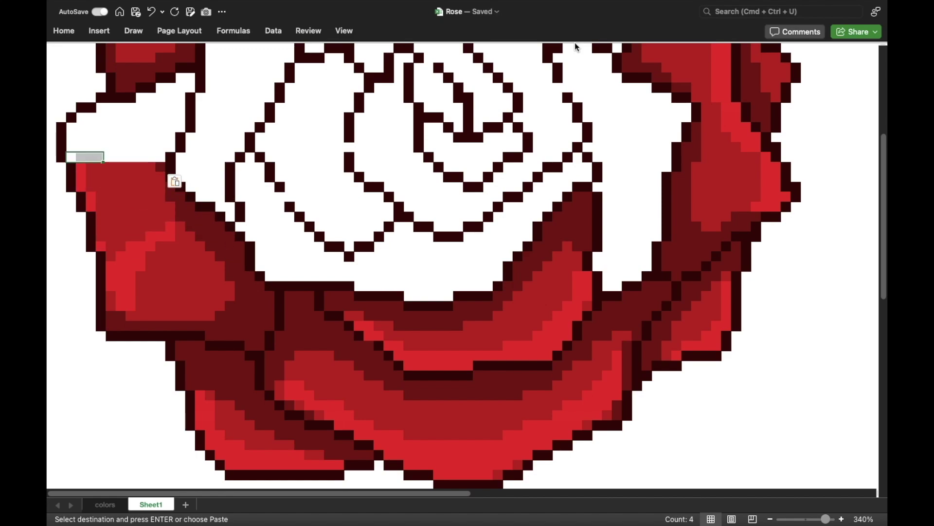
{"action": "key", "text": "ctrl+v"}
{"action": "key", "text": "Up"}
{"action": "key", "text": "shift+Right"}
{"action": "key", "text": "shift+Right"}
Step: Fill the topmost left petal rows red, meeting the upper-left petal
{"action": "key", "text": "shift+Right"}
{"action": "key", "text": "shift+Right"}
{"action": "key", "text": "shift+Right"}
{"action": "key", "text": "ctrl+v"}
{"action": "key", "text": "Up"}
{"action": "key", "text": "shift+Right"}
{"action": "key", "text": "shift+Right"}
{"action": "key", "text": "shift+Right"}
{"action": "key", "text": "ctrl+v"}
{"action": "key", "text": "Up"}
{"action": "key", "text": "shift+Right"}
{"action": "key", "text": "shift+Right"}
{"action": "key", "text": "shift+Right"}
{"action": "key", "text": "shift+Right"}
{"action": "key", "text": "shift+Right"}
{"action": "key", "text": "shift+Right"}
{"action": "key", "text": "ctrl+v"}
{"action": "key", "text": "Up"}
{"action": "key", "text": "Right"}
{"action": "key", "text": "shift+Right"}
{"action": "key", "text": "shift+Right"}
{"action": "key", "text": "shift+Right"}
{"action": "key", "text": "shift+Right"}
{"action": "key", "text": "ctrl+v"}
{"action": "key", "text": "Up"}
{"action": "key", "text": "Right"}
{"action": "key", "text": "Right"}
{"action": "key", "text": "shift+Right"}
{"action": "key", "text": "shift+Right"}
{"action": "key", "text": "shift+Right"}
{"action": "key", "text": "ctrl+v"}
{"action": "key", "text": "Up"}
{"action": "key", "text": "Right"}
{"action": "key", "text": "Right"}
{"action": "key", "text": "Right"}
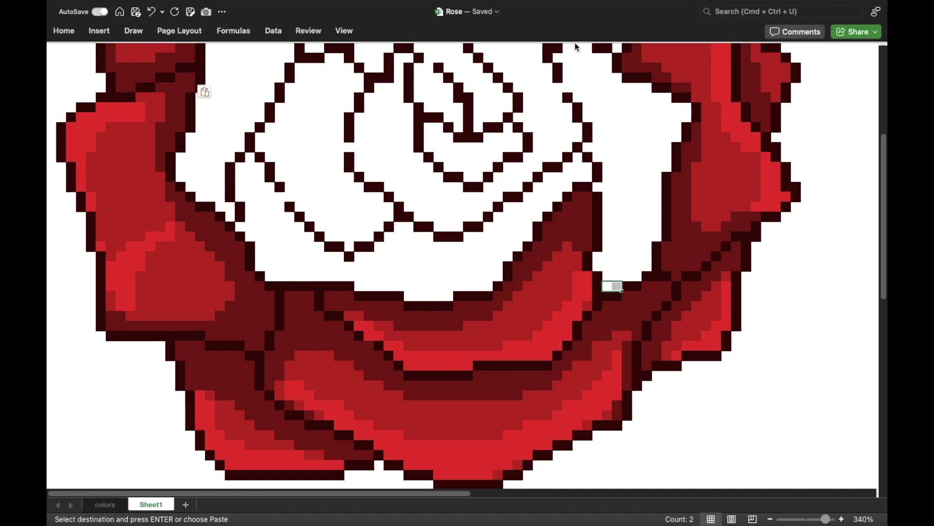
Step: Shade the base of the upper-right inner petal maroon
{"action": "key", "text": "ctrl+v"}
{"action": "key", "text": "Up"}
{"action": "key", "text": "Left"}
{"action": "key", "text": "shift+Right"}
{"action": "key", "text": "shift+Right"}
{"action": "key", "text": "shift+Right"}
Step: Fill the next five petal rows above the base with red
{"action": "key", "text": "ctrl+v"}
{"action": "key", "text": "Up"}
{"action": "key", "text": "Right"}
{"action": "key", "text": "ctrl+v"}
{"action": "key", "text": "Up"}
{"action": "key", "text": "ctrl+v"}
{"action": "key", "text": "Up"}
{"action": "key", "text": "ctrl+v"}
{"action": "key", "text": "Up"}
{"action": "key", "text": "ctrl+v"}
{"action": "key", "text": "Up"}
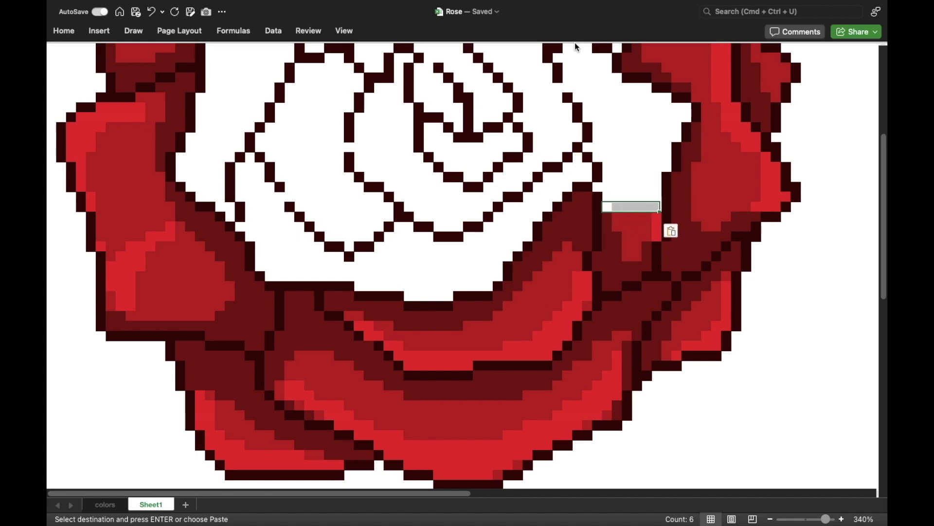
Step: Continue the red fill further up the right petal, adjusting the row width
{"action": "key", "text": "ctrl+v"}
{"action": "key", "text": "Up"}
{"action": "key", "text": "ctrl+v"}
{"action": "key", "text": "Up"}
{"action": "key", "text": "shift+Left"}
{"action": "key", "text": "ctrl+v"}
{"action": "key", "text": "Up"}
{"action": "key", "text": "ctrl+v"}
{"action": "key", "text": "Up"}
{"action": "key", "text": "shift+Right"}
{"action": "key", "text": "shift+Right"}
Step: Paste maroon into the widened petal rows and the white row beside the petal
{"action": "key", "text": "ctrl+v"}
{"action": "key", "text": "Up"}
{"action": "key", "text": "ctrl+v"}
{"action": "key", "text": "Up"}
{"action": "key", "text": "ctrl+v"}
{"action": "key", "text": "Up"}
{"action": "key", "text": "shift+Left"}
{"action": "key", "text": "shift+Left"}
{"action": "key", "text": "shift+Left"}
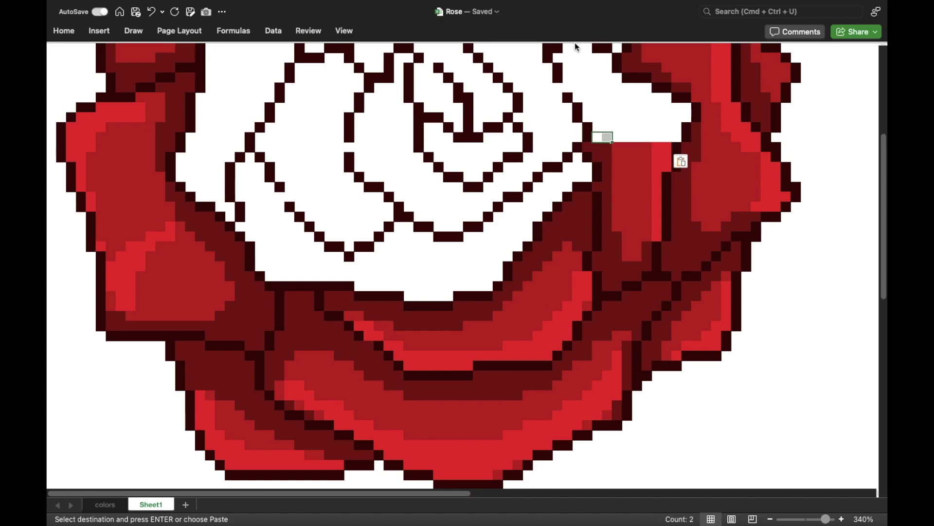
{"action": "key", "text": "shift+Right"}
{"action": "key", "text": "shift+Right"}
{"action": "key", "text": "shift+Right"}
{"action": "key", "text": "ctrl+v"}
{"action": "key", "text": "Up"}
{"action": "key", "text": "shift+Left"}
{"action": "key", "text": "shift+Left"}
{"action": "key", "text": "shift+Left"}
{"action": "key", "text": "shift+Right"}
{"action": "key", "text": "shift+Right"}
{"action": "key", "text": "shift+Right"}
{"action": "key", "text": "ctrl+v"}
{"action": "key", "text": "Up"}
{"action": "key", "text": "shift+Right"}
{"action": "key", "text": "shift+Right"}
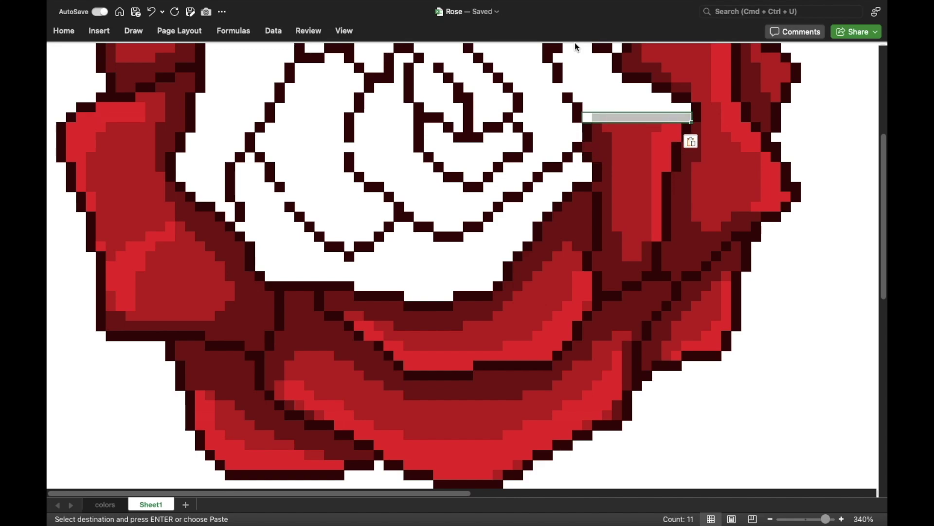
Step: Shade the next petal rows and the cells left of the petal maroon
{"action": "key", "text": "ctrl+v"}
{"action": "key", "text": "Up"}
{"action": "key", "text": "ctrl+v"}
{"action": "key", "text": "Up"}
{"action": "key", "text": "shift+Left"}
{"action": "key", "text": "ctrl+v"}
{"action": "key", "text": "Up"}
{"action": "key", "text": "ctrl+v"}
{"action": "key", "text": "Up"}
{"action": "key", "text": "shift+Left"}
{"action": "key", "text": "shift+Left"}
{"action": "key", "text": "shift+Left"}
{"action": "key", "text": "ctrl+v"}
{"action": "key", "text": "Up"}
{"action": "key", "text": "shift+Left"}
{"action": "key", "text": "shift+Left"}
{"action": "key", "text": "shift+Left"}
Step: Fill the petal's top white rows with maroon
{"action": "key", "text": "ctrl+v"}
{"action": "key", "text": "Up"}
{"action": "key", "text": "ctrl+v"}
{"action": "key", "text": "Up"}
{"action": "key", "text": "Left"}
{"action": "scroll", "coordinate": [574, 43], "scroll_direction": "up", "scroll_amount": 5}
{"action": "key", "text": "ctrl+v"}
{"action": "key", "text": "Up"}
Step: Fill the petal's last white row maroon and the white rows under the bud red
{"action": "key", "text": "Right"}
{"action": "key", "text": "shift+Right"}
{"action": "left_click", "coordinate": [458, 432]}
{"action": "key", "text": "shift+Left"}
{"action": "key", "text": "shift+Left"}
{"action": "key", "text": "shift+Left"}
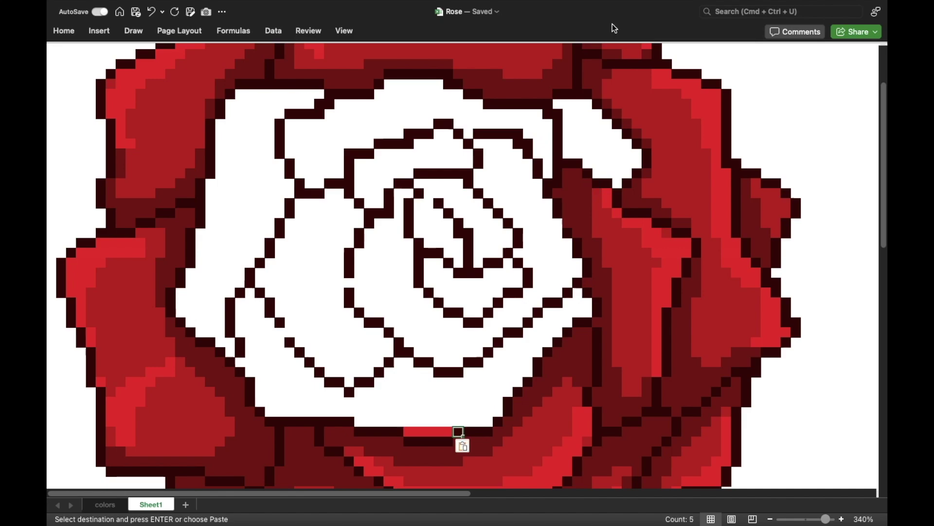
{"action": "key", "text": "shift+Left"}
{"action": "key", "text": "shift+Left"}
{"action": "key", "text": "shift+Left"}
{"action": "key", "text": "ctrl+v"}
{"action": "key", "text": "Up"}
{"action": "key", "text": "shift+Right"}
{"action": "key", "text": "shift+Left"}
{"action": "key", "text": "shift+Left"}
{"action": "key", "text": "shift+Left"}
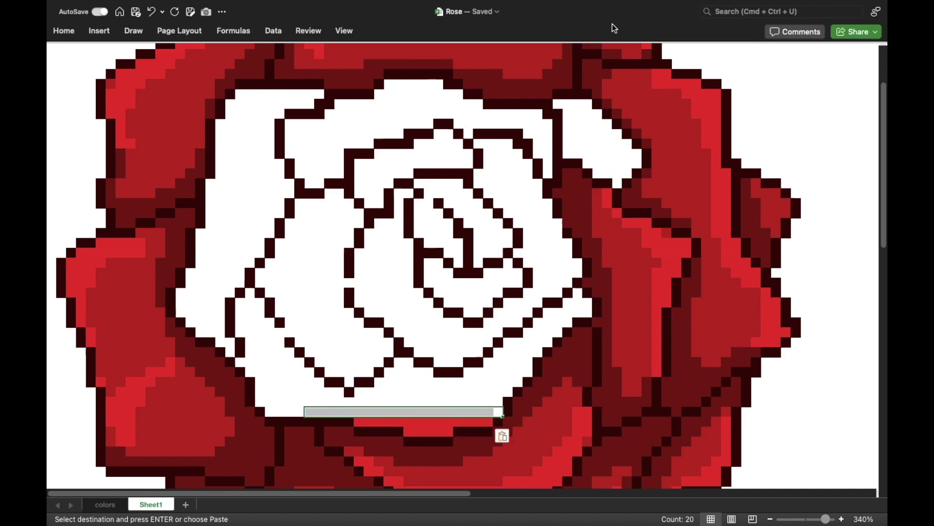
{"action": "key", "text": "shift+Left"}
{"action": "key", "text": "shift+Left"}
{"action": "key", "text": "shift+Left"}
{"action": "key", "text": "ctrl+v"}
{"action": "key", "text": "Up"}
{"action": "key", "text": "shift+Right"}
{"action": "key", "text": "shift+Left"}
{"action": "key", "text": "shift+Left"}
{"action": "key", "text": "shift+Left"}
Step: Paste red onto the white rows at the bottom of the rose
{"action": "key", "text": "ctrl+v"}
{"action": "key", "text": "Up"}
{"action": "key", "text": "shift+Right"}
{"action": "key", "text": "shift+Left"}
{"action": "key", "text": "shift+Left"}
{"action": "key", "text": "shift+Left"}
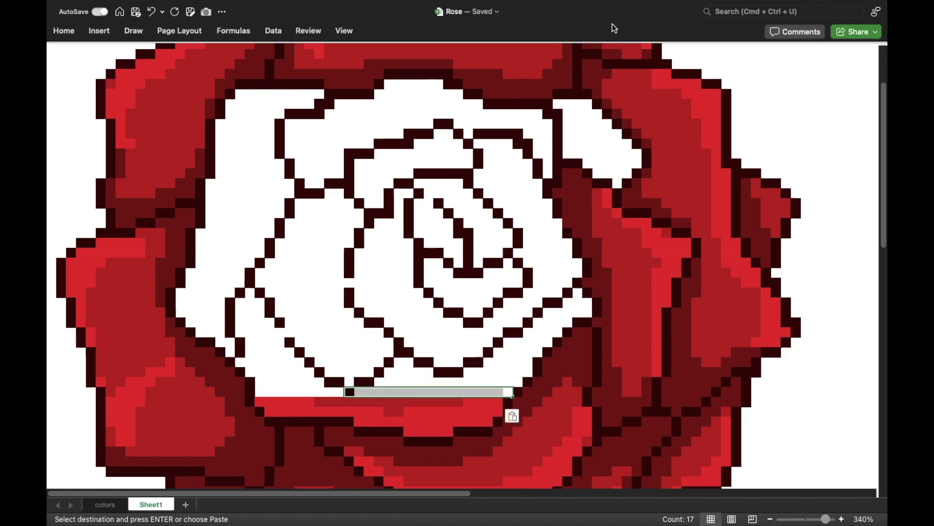
{"action": "key", "text": "Left"}
{"action": "key", "text": "Left"}
{"action": "key", "text": "ctrl+v"}
{"action": "key", "text": "Up"}
{"action": "key", "text": "shift+Left"}
{"action": "key", "text": "shift+Left"}
{"action": "key", "text": "shift+Left"}
{"action": "key", "text": "ctrl+v"}
{"action": "key", "text": "Up"}
{"action": "key", "text": "shift+Left"}
{"action": "key", "text": "shift+Left"}
{"action": "key", "text": "shift+Left"}
{"action": "key", "text": "ctrl+v"}
{"action": "key", "text": "Up"}
{"action": "key", "text": "shift+Left"}
{"action": "key", "text": "shift+Left"}
Step: Continue filling the white rows above the bottom red, moving upward
{"action": "key", "text": "ctrl+v"}
{"action": "key", "text": "Up"}
{"action": "key", "text": "ctrl+v"}
{"action": "key", "text": "Up"}
{"action": "key", "text": "ctrl+v"}
{"action": "key", "text": "Up"}
{"action": "key", "text": "ctrl+v"}
{"action": "key", "text": "Up"}
{"action": "key", "text": "shift+Left"}
{"action": "key", "text": "ctrl+v"}
{"action": "key", "text": "Up"}
{"action": "key", "text": "ctrl+v"}
{"action": "key", "text": "Up"}
{"action": "key", "text": "shift+Right"}
Step: Paste red along the rose's lower inner edge
{"action": "key", "text": "ctrl+v"}
{"action": "key", "text": "Right"}
{"action": "key", "text": "Right"}
{"action": "key", "text": "Right"}
{"action": "key", "text": "shift+Right"}
{"action": "key", "text": "shift+Right"}
{"action": "key", "text": "shift+Right"}
{"action": "key", "text": "shift+Right"}
{"action": "key", "text": "shift+Right"}
{"action": "key", "text": "shift+Right"}
{"action": "key", "text": "ctrl+v"}
{"action": "key", "text": "Up"}
{"action": "key", "text": "shift+Left"}
{"action": "key", "text": "shift+Left"}
{"action": "key", "text": "shift+Left"}
{"action": "key", "text": "ctrl+v"}
{"action": "key", "text": "Up"}
{"action": "key", "text": "shift+Left"}
{"action": "key", "text": "shift+Left"}
{"action": "key", "text": "shift+Left"}
{"action": "key", "text": "ctrl+v"}
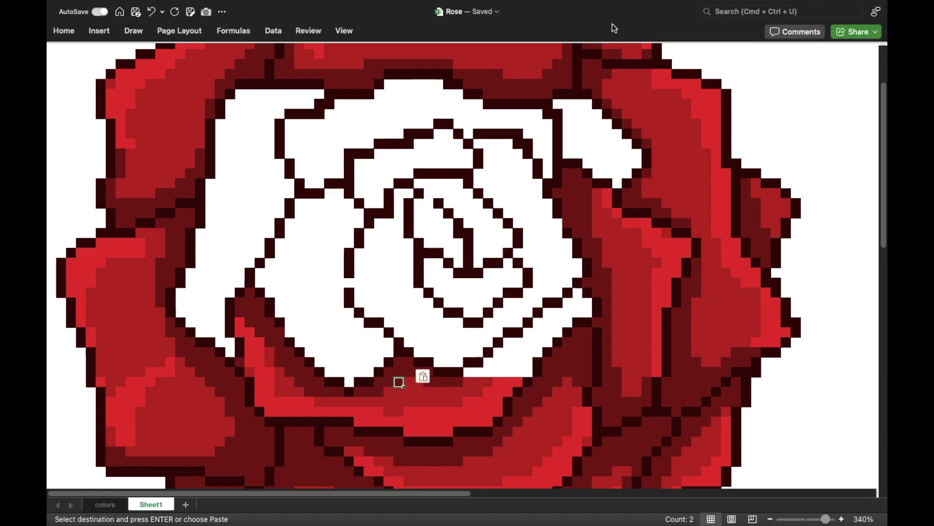
Step: Paste red onto the rows just above the lower inner edge
{"action": "key", "text": "ctrl+v"}
{"action": "key", "text": "Up"}
{"action": "key", "text": "ctrl+v"}
{"action": "key", "text": "Up"}
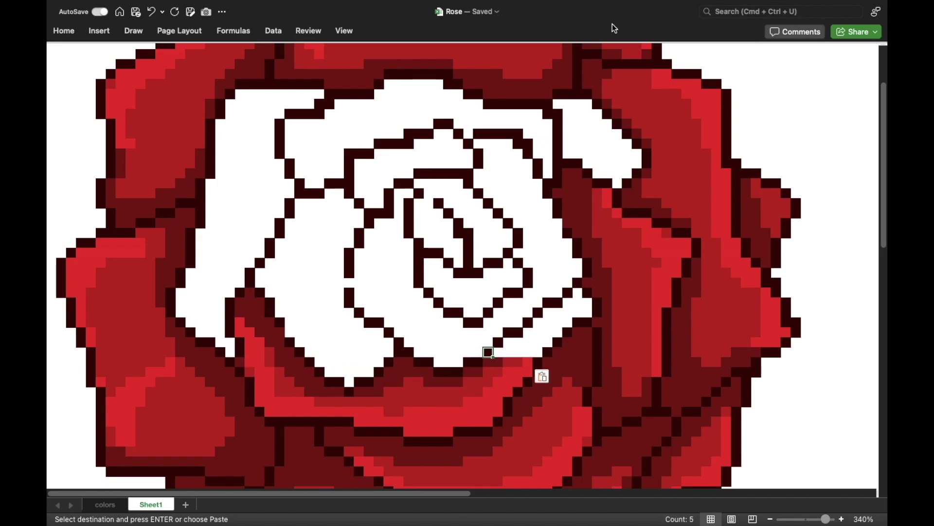
{"action": "key", "text": "ctrl+v"}
{"action": "key", "text": "Up"}
{"action": "key", "text": "ctrl+v"}
{"action": "key", "text": "Up"}
Step: Fill the white cells along the lower-right inner edge red, stepping up and right
{"action": "key", "text": "ctrl+v"}
{"action": "key", "text": "Up"}
{"action": "key", "text": "Right"}
{"action": "key", "text": "ctrl+v"}
{"action": "key", "text": "Up"}
{"action": "key", "text": "Right"}
{"action": "key", "text": "Right"}
{"action": "key", "text": "ctrl+v"}
{"action": "key", "text": "Up"}
{"action": "key", "text": "Right"}
{"action": "key", "text": "ctrl+v"}
{"action": "key", "text": "Up"}
{"action": "key", "text": "Right"}
Step: Paint the last lower-right white cell red and the six-cell white row dark red
{"action": "key", "text": "ctrl+v"}
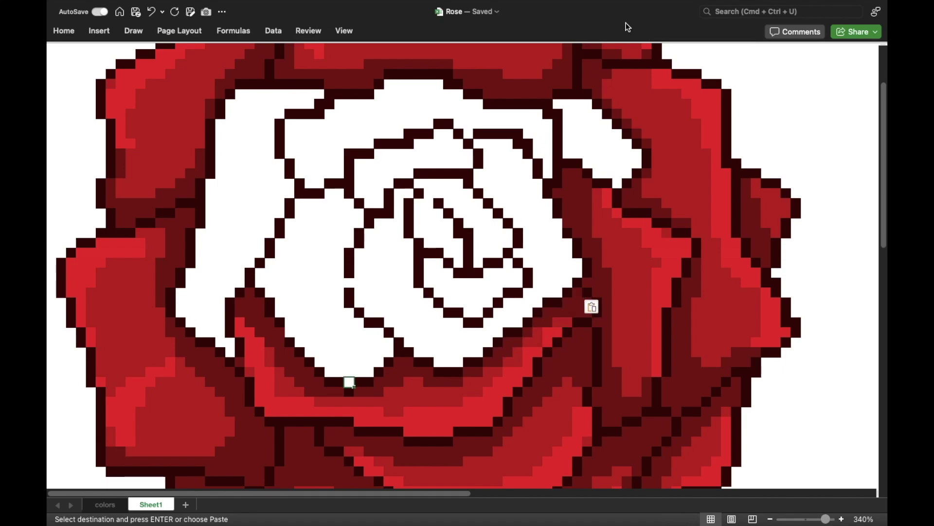
{"action": "key", "text": "Right"}
{"action": "key", "text": "shift+Left"}
{"action": "key", "text": "shift+Left"}
{"action": "key", "text": "shift+Left"}
{"action": "key", "text": "ctrl+v"}
{"action": "key", "text": "Up"}
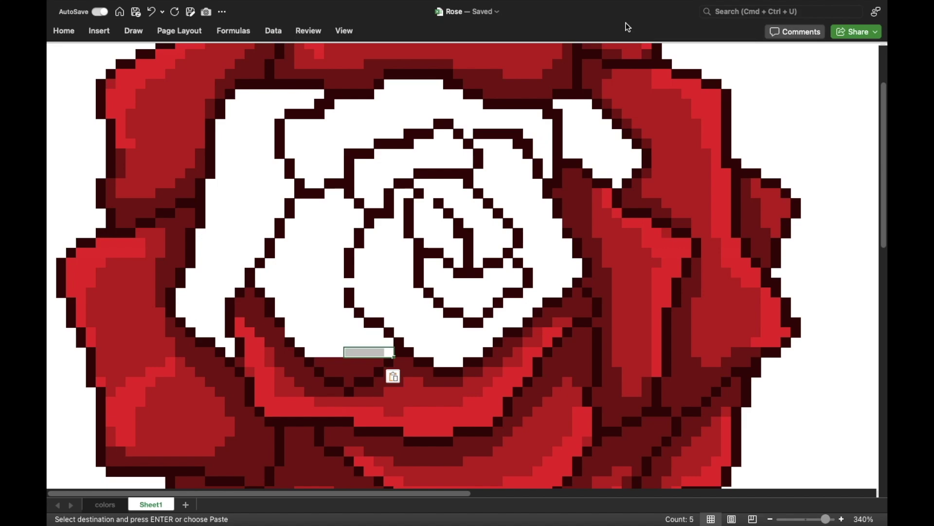
{"action": "key", "text": "shift+Left"}
{"action": "key", "text": "shift+Left"}
{"action": "key", "text": "shift+Left"}
{"action": "key", "text": "ctrl+v"}
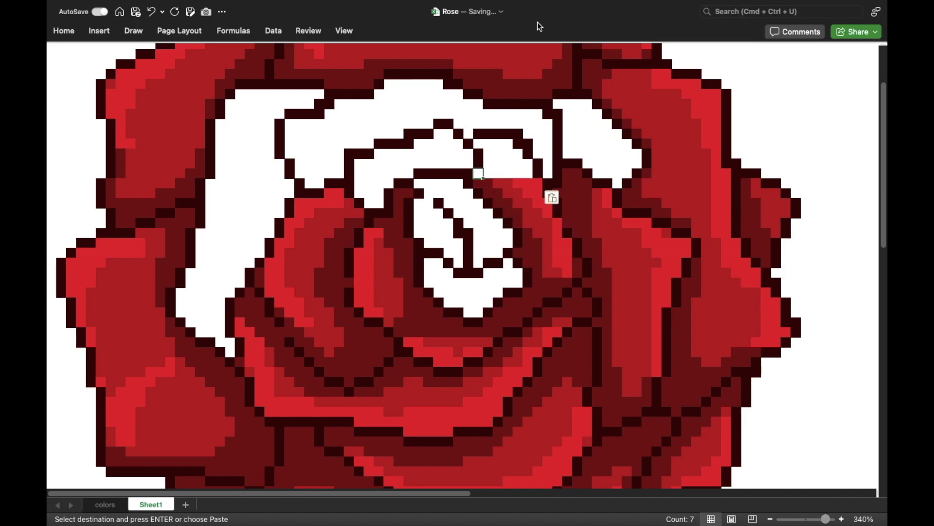
Step: Select white cells in the lower-left petal and near the rose's centre
{"action": "left_click", "coordinate": [231, 352]}
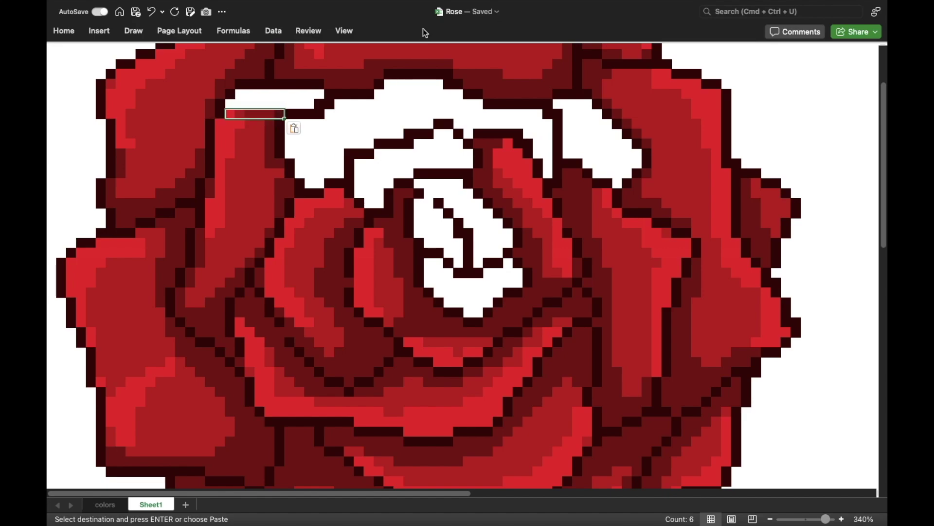
{"action": "left_click", "coordinate": [467, 313]}
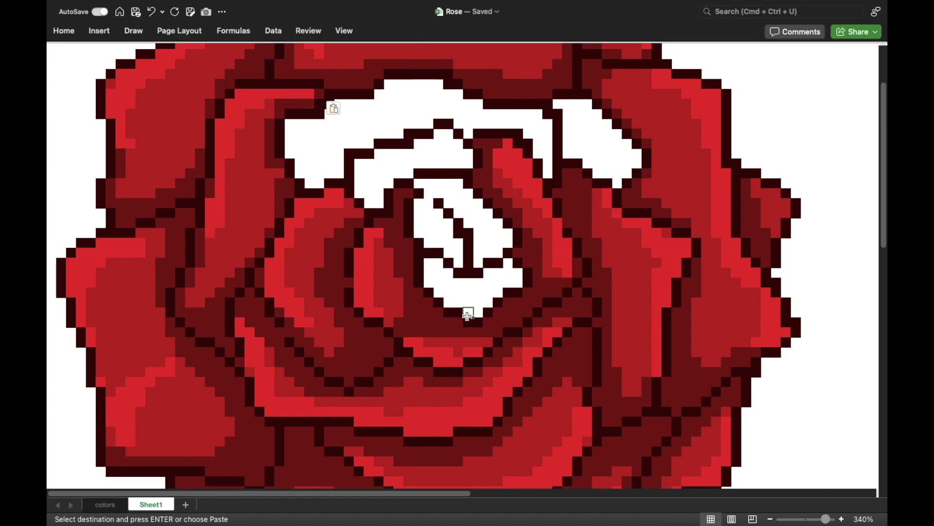
Step: Paste red onto two centre cells and paint the white row near the centre dark red
{"action": "key", "text": "super+v"}
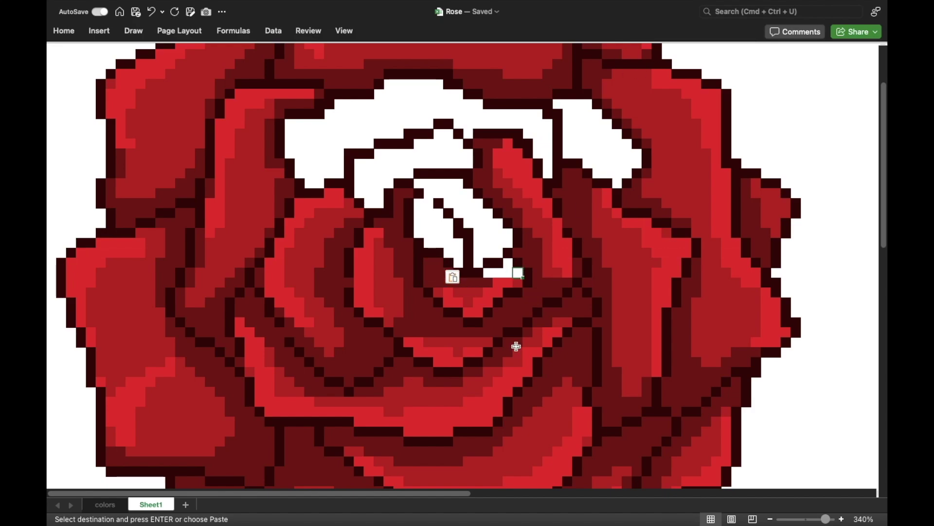
{"action": "key", "text": "Up"}
{"action": "key", "text": "super+v"}
{"action": "key", "text": "Right"}
{"action": "key", "text": "super+v"}
{"action": "key", "text": "Right"}
{"action": "key", "text": "super+v"}
Step: Copy dark red and paste it onto the remaining white cells of the centre swirl
{"action": "key", "text": "Right"}
{"action": "key", "text": "super+v"}
{"action": "key", "text": "Left"}
{"action": "key", "text": "super+v"}
{"action": "key", "text": "Left"}
{"action": "key", "text": "super+v"}
{"action": "key", "text": "Up"}
{"action": "key", "text": "super+v"}
{"action": "key", "text": "Left"}
{"action": "key", "text": "super+v"}
{"action": "key", "text": "Up"}
{"action": "key", "text": "super+v"}
{"action": "key", "text": "Left"}
{"action": "key", "text": "super+v"}
{"action": "key", "text": "Up"}
{"action": "key", "text": "super+v"}
{"action": "key", "text": "Left"}
{"action": "key", "text": "super+v"}
{"action": "key", "text": "Right"}
{"action": "key", "text": "super+v"}
{"action": "key", "text": "Up"}
{"action": "key", "text": "super+v"}
{"action": "key", "text": "Up"}
{"action": "key", "text": "Return"}
{"action": "key", "text": "super+c"}
{"action": "key", "text": "Left"}
{"action": "key", "text": "Left"}
{"action": "key", "text": "super+v"}
{"action": "key", "text": "Up"}
Step: Recolour a six-cell run in the top white gap red
{"action": "key", "text": "super+v"}
{"action": "key", "text": "Left"}
{"action": "key", "text": "super+v"}
{"action": "key", "text": "Left"}
{"action": "key", "text": "super+v"}
{"action": "key", "text": "Down"}
{"action": "key", "text": "super+v"}
{"action": "key", "text": "Down"}
{"action": "key", "text": "super+v"}
{"action": "key", "text": "Down"}
{"action": "key", "text": "super+v"}
{"action": "key", "text": "Down"}
{"action": "key", "text": "super+v"}
{"action": "key", "text": "Down"}
{"action": "key", "text": "super+v"}
{"action": "key", "text": "Right"}
{"action": "key", "text": "super+v"}
{"action": "key", "text": "Right"}
{"action": "key", "text": "super+v"}
{"action": "key", "text": "Down"}
{"action": "key", "text": "super+v"}
{"action": "key", "text": "Down"}
{"action": "key", "text": "super+v"}
{"action": "key", "text": "Down"}
{"action": "key", "text": "super+v"}
{"action": "key", "text": "Up"}
{"action": "key", "text": "Up"}
{"action": "key", "text": "Left"}
{"action": "key", "text": "super+v"}
{"action": "key", "text": "super+v"}
{"action": "key", "text": "Up"}
{"action": "key", "text": "Up"}
{"action": "key", "text": "Right"}
{"action": "key", "text": "Right"}
{"action": "key", "text": "ctrl+Up"}
{"action": "key", "text": "Up"}
{"action": "key", "text": "Left"}
{"action": "key", "text": "shift+Left"}
{"action": "key", "text": "shift+Left"}
{"action": "key", "text": "shift+Left"}
{"action": "key", "text": "super+v"}
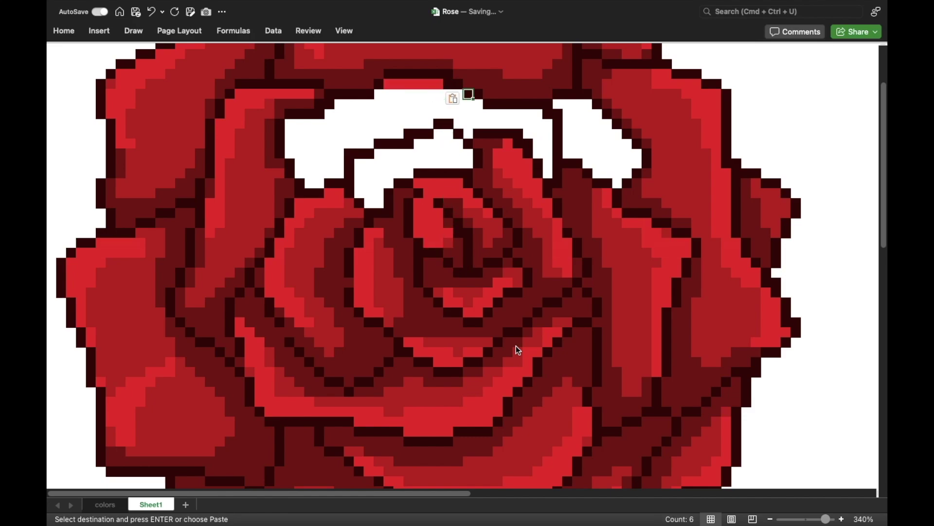
{"action": "key", "text": "Down"}
{"action": "key", "text": "super+v"}
{"action": "key", "text": "Down"}
{"action": "key", "text": "super+v"}
{"action": "key", "text": "shift+Left"}
{"action": "key", "text": "shift+Left"}
{"action": "key", "text": "shift+Left"}
{"action": "key", "text": "shift+Down"}
Step: Paint the top white row under the petal dark red
{"action": "key", "text": "super+v"}
{"action": "key", "text": "ctrl+shift+Left"}
{"action": "key", "text": "super+v"}
{"action": "key", "text": "Down"}
{"action": "key", "text": "ctrl+Left"}
{"action": "key", "text": "shift+Down"}
{"action": "key", "text": "shift+Down"}
{"action": "key", "text": "shift+Down"}
{"action": "key", "text": "Up"}
{"action": "key", "text": "shift+Right"}
Step: Fill several top white rows and the upper-left white cells red
{"action": "key", "text": "super+v"}
{"action": "key", "text": "Down"}
{"action": "key", "text": "super+v"}
{"action": "key", "text": "Down"}
{"action": "key", "text": "super+v"}
{"action": "key", "text": "Down"}
{"action": "key", "text": "super+v"}
{"action": "key", "text": "super+v"}
{"action": "key", "text": "Down"}
{"action": "key", "text": "super+v"}
{"action": "key", "text": "Down"}
{"action": "key", "text": "super+v"}
{"action": "key", "text": "Down"}
{"action": "key", "text": "super+v"}
{"action": "key", "text": "Up"}
{"action": "key", "text": "Right"}
{"action": "key", "text": "Right"}
{"action": "key", "text": "Right"}
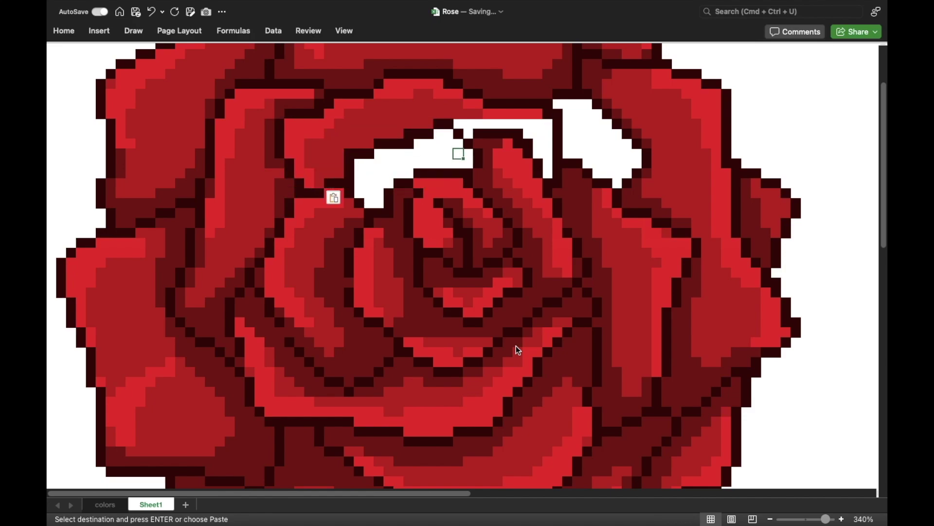
Step: Fill the remaining top white cells dark red
{"action": "key", "text": "super+v"}
{"action": "key", "text": "Down"}
{"action": "key", "text": "super+v"}
{"action": "key", "text": "Down"}
{"action": "key", "text": "super+v"}
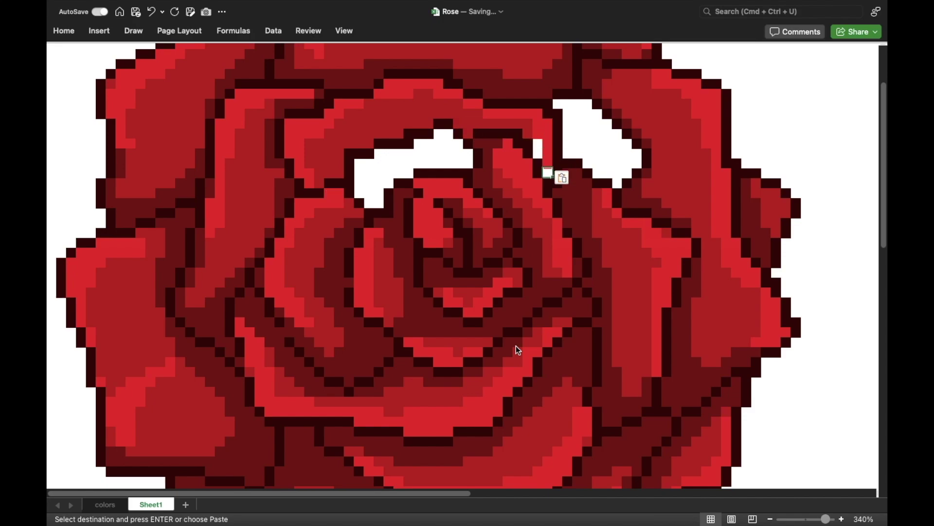
{"action": "key", "text": "Right"}
{"action": "key", "text": "Right"}
{"action": "key", "text": "super+v"}
{"action": "key", "text": "Right"}
Step: Paint the upper-right white cells red
{"action": "key", "text": "super+v"}
{"action": "key", "text": "Right"}
{"action": "key", "text": "super+v"}
{"action": "key", "text": "Right"}
{"action": "key", "text": "super+v"}
{"action": "key", "text": "Right"}
{"action": "key", "text": "super+v"}
{"action": "key", "text": "Right"}
{"action": "key", "text": "super+v"}
{"action": "key", "text": "Right"}
{"action": "key", "text": "Down"}
{"action": "key", "text": "super+v"}
{"action": "key", "text": "Left"}
{"action": "key", "text": "Left"}
{"action": "key", "text": "Left"}
{"action": "key", "text": "Down"}
{"action": "key", "text": "super+v"}
{"action": "key", "text": "Right"}
{"action": "key", "text": "super+v"}
{"action": "key", "text": "Right"}
{"action": "key", "text": "super+v"}
{"action": "key", "text": "Right"}
{"action": "key", "text": "super+v"}
{"action": "key", "text": "Right"}
{"action": "key", "text": "super+v"}
{"action": "key", "text": "super+v"}
{"action": "key", "text": "Left"}
{"action": "key", "text": "super+v"}
Step: Fill the upper-right white gap and a leftover white cell dark red
{"action": "key", "text": "Left"}
{"action": "key", "text": "super+v"}
{"action": "key", "text": "Left"}
{"action": "key", "text": "super+v"}
{"action": "key", "text": "Down"}
{"action": "key", "text": "super+v"}
{"action": "key", "text": "Right"}
{"action": "key", "text": "super+v"}
{"action": "key", "text": "Right"}
{"action": "key", "text": "super+v"}
{"action": "key", "text": "Right"}
{"action": "key", "text": "super+v"}
{"action": "key", "text": "Right"}
{"action": "key", "text": "super+v"}
{"action": "key", "text": "Right"}
{"action": "key", "text": "super+v"}
{"action": "key", "text": "Right"}
{"action": "key", "text": "super+v"}
{"action": "key", "text": "Down"}
{"action": "key", "text": "super+v"}
{"action": "key", "text": "Down"}
{"action": "key", "text": "super+v"}
{"action": "key", "text": "Up"}
{"action": "key", "text": "Left"}
{"action": "key", "text": "super+v"}
{"action": "key", "text": "Left"}
{"action": "key", "text": "super+v"}
{"action": "key", "text": "Left"}
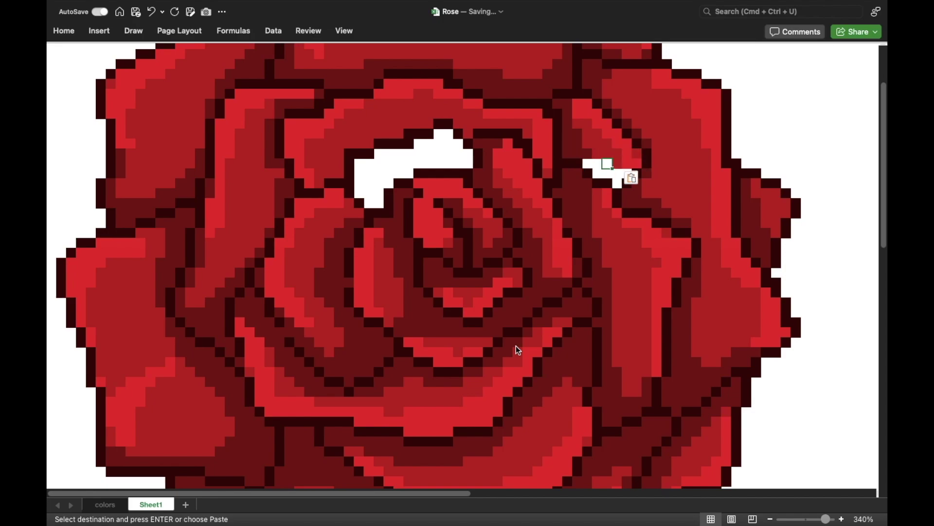
{"action": "key", "text": "super+v"}
{"action": "key", "text": "Down"}
{"action": "key", "text": "Right"}
{"action": "key", "text": "super+v"}
{"action": "key", "text": "Right"}
{"action": "key", "text": "super+v"}
{"action": "key", "text": "Right"}
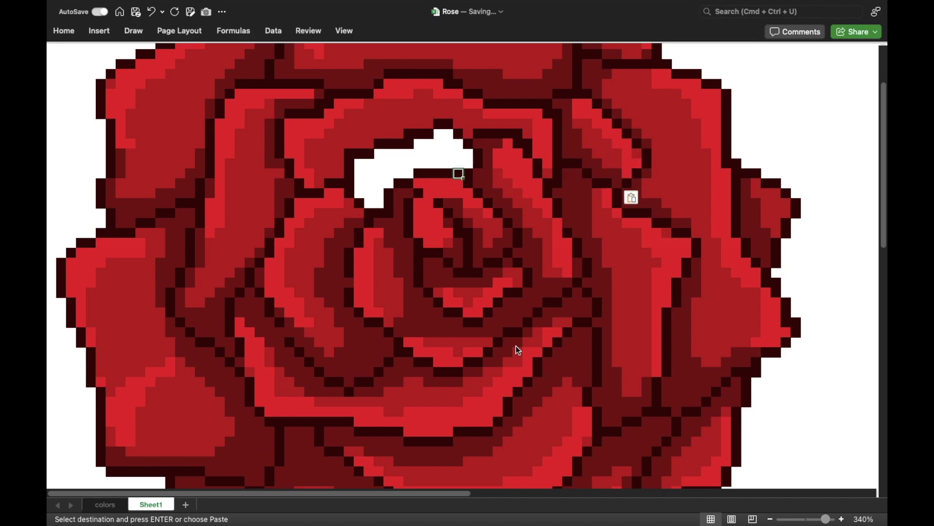
{"action": "key", "text": "super+v"}
{"action": "key", "text": "Down"}
Step: Fill the last white hole under the top petal dark red
{"action": "key", "text": "super+v"}
{"action": "key", "text": "Right"}
{"action": "key", "text": "super+v"}
{"action": "key", "text": "Right"}
{"action": "key", "text": "super+v"}
{"action": "key", "text": "Right"}
{"action": "key", "text": "super+v"}
{"action": "key", "text": "Right"}
{"action": "key", "text": "super+v"}
{"action": "key", "text": "Right"}
{"action": "key", "text": "super+v"}
{"action": "key", "text": "Right"}
{"action": "key", "text": "super+v"}
{"action": "key", "text": "Right"}
{"action": "key", "text": "super+v"}
{"action": "key", "text": "Right"}
{"action": "key", "text": "super+v"}
{"action": "key", "text": "Down"}
{"action": "key", "text": "super+v"}
{"action": "key", "text": "Left"}
{"action": "key", "text": "super+v"}
{"action": "key", "text": "Left"}
{"action": "key", "text": "super+v"}
{"action": "key", "text": "Left"}
{"action": "key", "text": "super+v"}
{"action": "key", "text": "Left"}
{"action": "key", "text": "super+v"}
{"action": "key", "text": "Left"}
{"action": "key", "text": "Left"}
{"action": "key", "text": "Left"}
{"action": "key", "text": "super+v"}
{"action": "key", "text": "Right"}
{"action": "key", "text": "super+v"}
{"action": "key", "text": "Right"}
{"action": "key", "text": "super+v"}
{"action": "key", "text": "Right"}
{"action": "key", "text": "super+v"}
{"action": "key", "text": "Right"}
{"action": "key", "text": "super+v"}
{"action": "key", "text": "Down"}
{"action": "key", "text": "super+v"}
{"action": "key", "text": "Left"}
{"action": "key", "text": "super+v"}
{"action": "key", "text": "Left"}
{"action": "key", "text": "super+v"}
{"action": "key", "text": "Left"}
{"action": "key", "text": "super+v"}
{"action": "key", "text": "Left"}
{"action": "key", "text": "super+v"}
{"action": "key", "text": "Left"}
{"action": "key", "text": "super+v"}
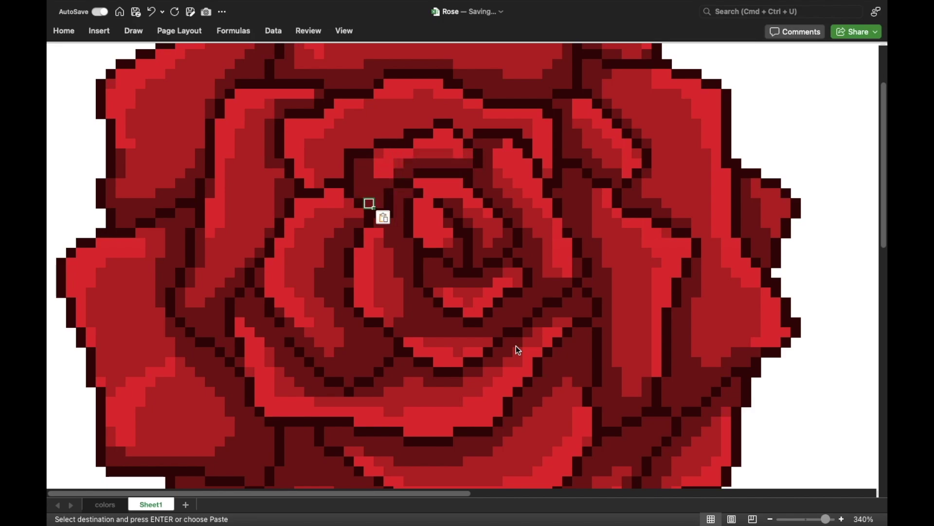
Step: Step up from a full row below the rose through the stem and leaf rows, then return to cell A1
{"action": "key", "text": "super+Down"}
{"action": "key", "text": "shift+space"}
{"action": "key", "text": "super+c"}
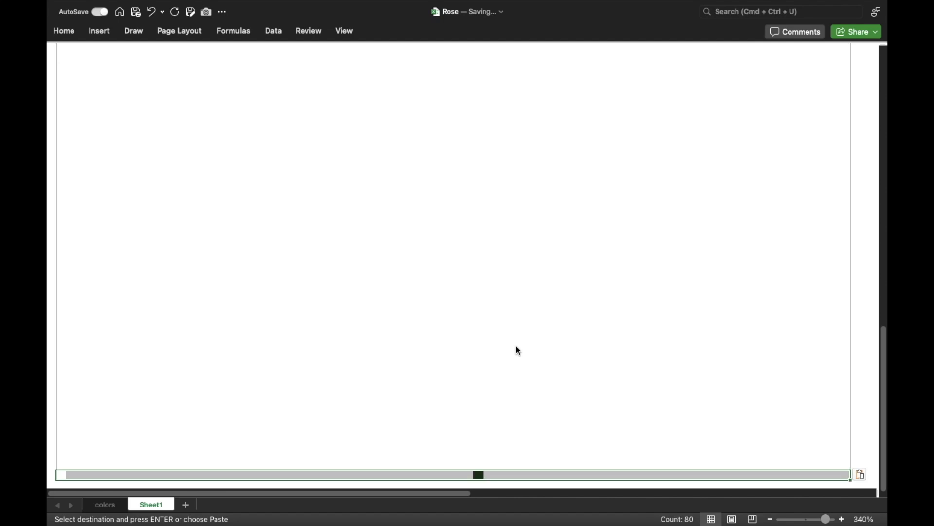
{"action": "key", "text": "Up"}
{"action": "key", "text": "Up"}
{"action": "key", "text": "Up"}
{"action": "key", "text": "Up"}
{"action": "key", "text": "Up"}
{"action": "key", "text": "Up"}
{"action": "key", "text": "Up"}
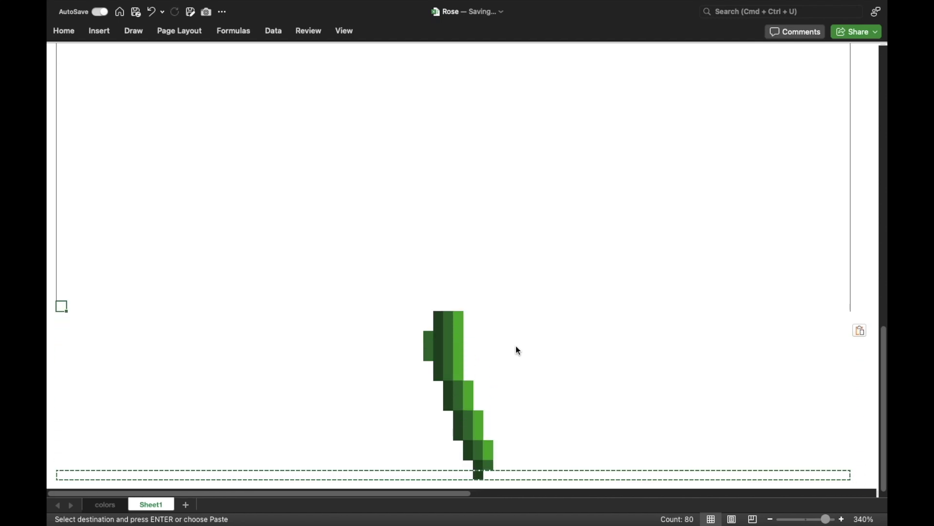
{"action": "key", "text": "Up"}
{"action": "key", "text": "Up"}
{"action": "key", "text": "Up"}
{"action": "key", "text": "Up"}
{"action": "key", "text": "Up"}
{"action": "key", "text": "Up"}
{"action": "key", "text": "Up"}
{"action": "key", "text": "Up"}
{"action": "key", "text": "Up"}
{"action": "key", "text": "Up"}
{"action": "key", "text": "Up"}
{"action": "key", "text": "Up"}
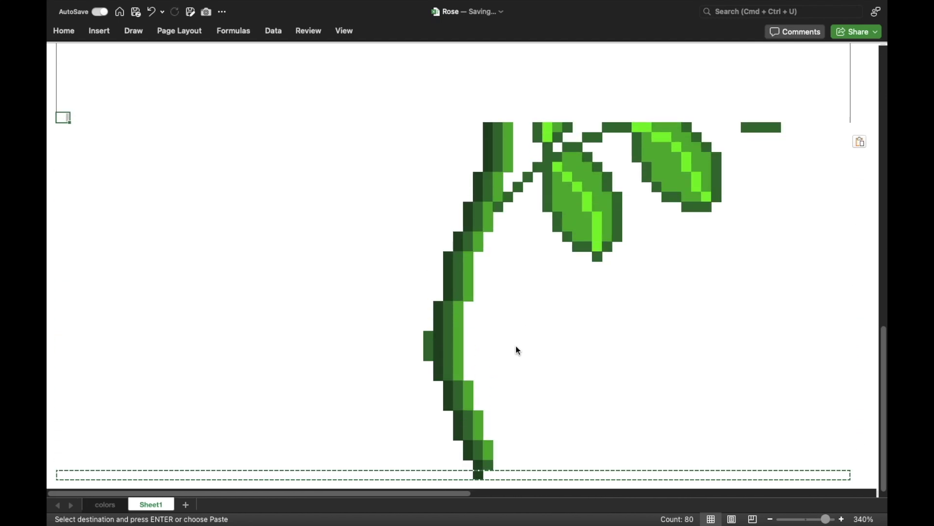
{"action": "key", "text": "Up"}
{"action": "key", "text": "Up"}
{"action": "key", "text": "Up"}
{"action": "key", "text": "Up"}
{"action": "key", "text": "Up"}
{"action": "key", "text": "Up"}
{"action": "key", "text": "ctrl+Home"}
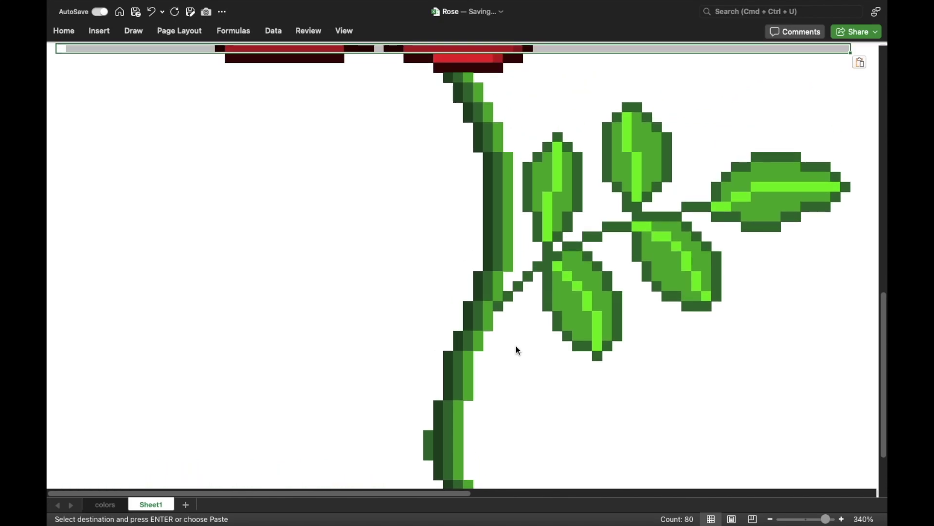
{"action": "scroll", "coordinate": [769, 521], "scroll_direction": "down", "scroll_amount": 5}
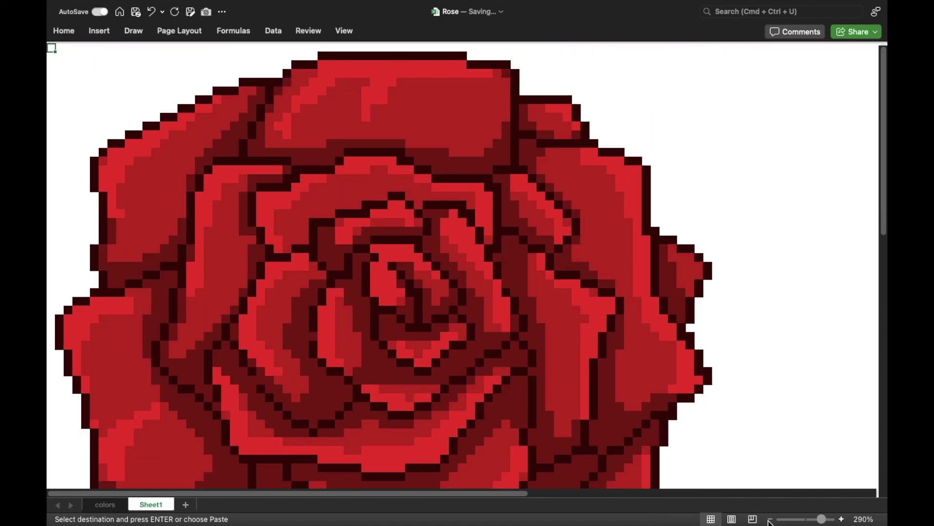
Step: Zoom out to about 120% to show the whole rose, then clear the copy marquee
{"action": "scroll", "coordinate": [770, 521], "scroll_direction": "down", "scroll_amount": 5}
{"action": "scroll", "coordinate": [770, 521], "scroll_direction": "down", "scroll_amount": 5}
{"action": "scroll", "coordinate": [769, 520], "scroll_direction": "down", "scroll_amount": 5}
{"action": "left_click", "coordinate": [769, 519]}
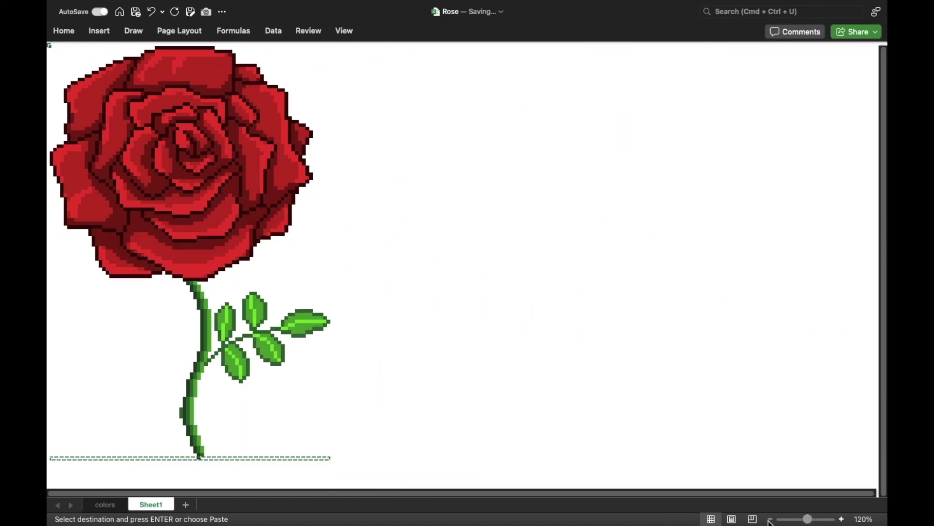
{"action": "key", "text": "Escape"}
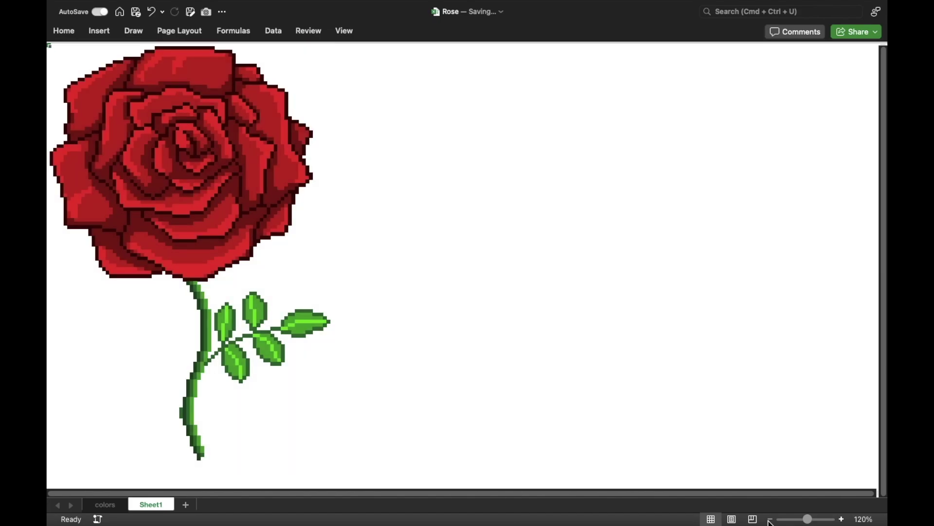